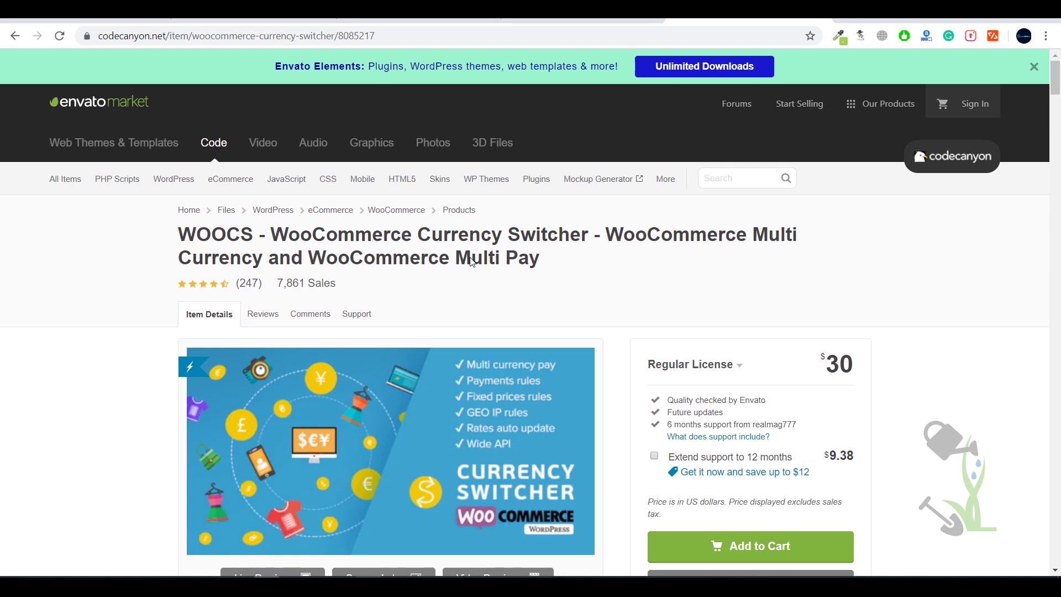
triple_click(453, 263)
left_click(177, 235)
scroll(648, 329, "down", 14)
scroll(646, 301, "up", 7)
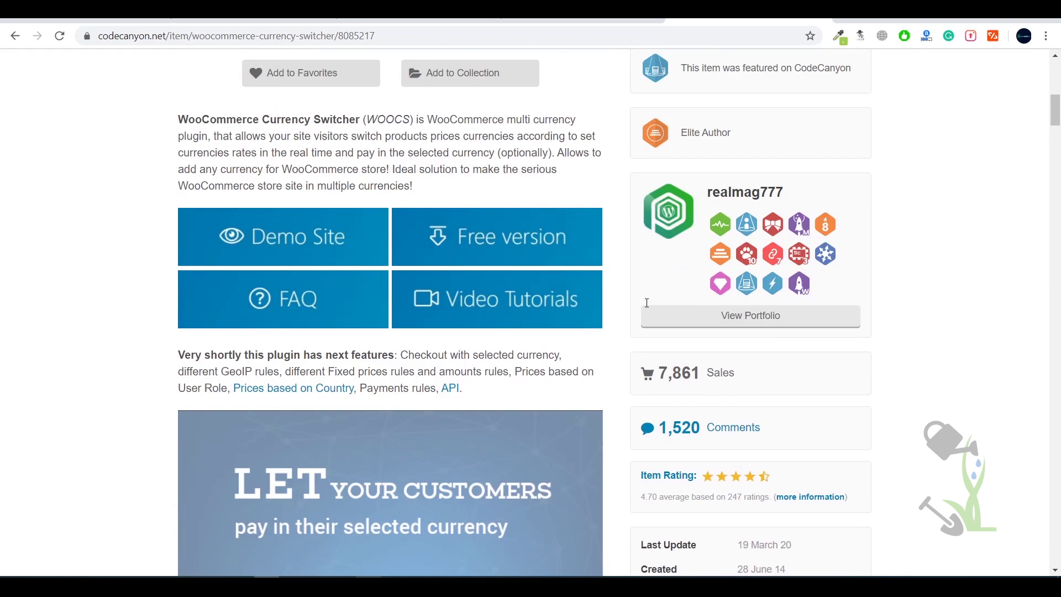
scroll(647, 301, "down", 7)
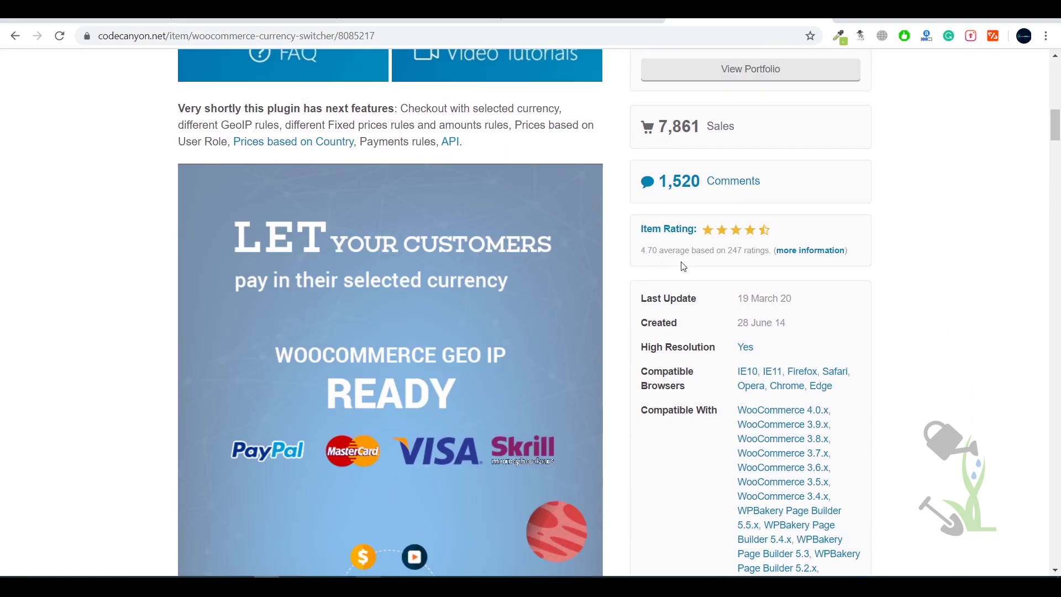
scroll(682, 271, "up", 4)
left_click_drag(659, 333, 709, 335)
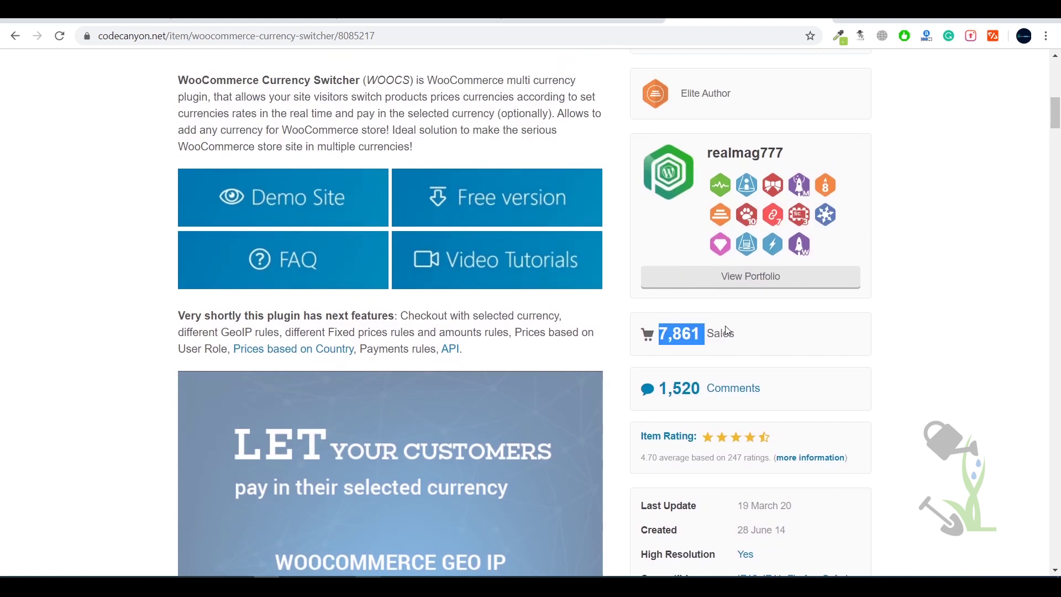
scroll(723, 329, "down", 10)
scroll(718, 332, "up", 18)
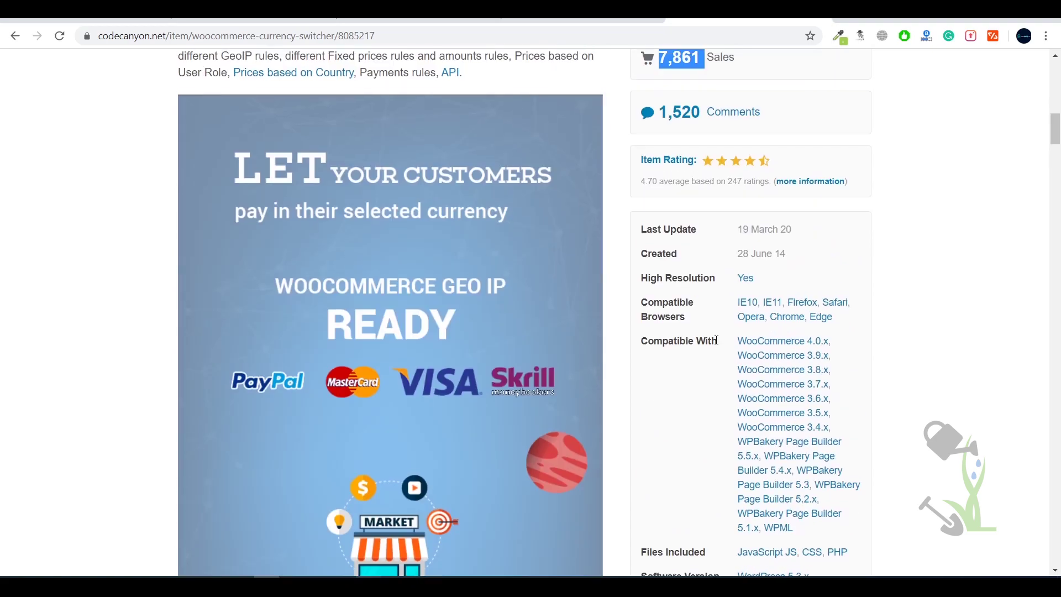
scroll(431, 420, "down", 8)
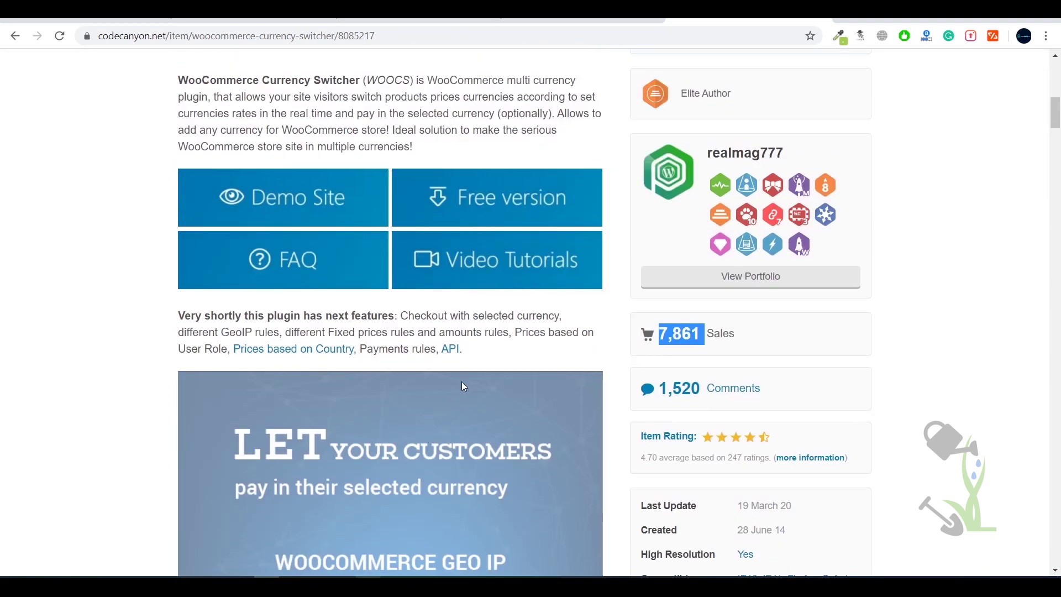
scroll(463, 386, "down", 6)
scroll(463, 386, "up", 8)
scroll(463, 385, "down", 15)
scroll(463, 386, "up", 20)
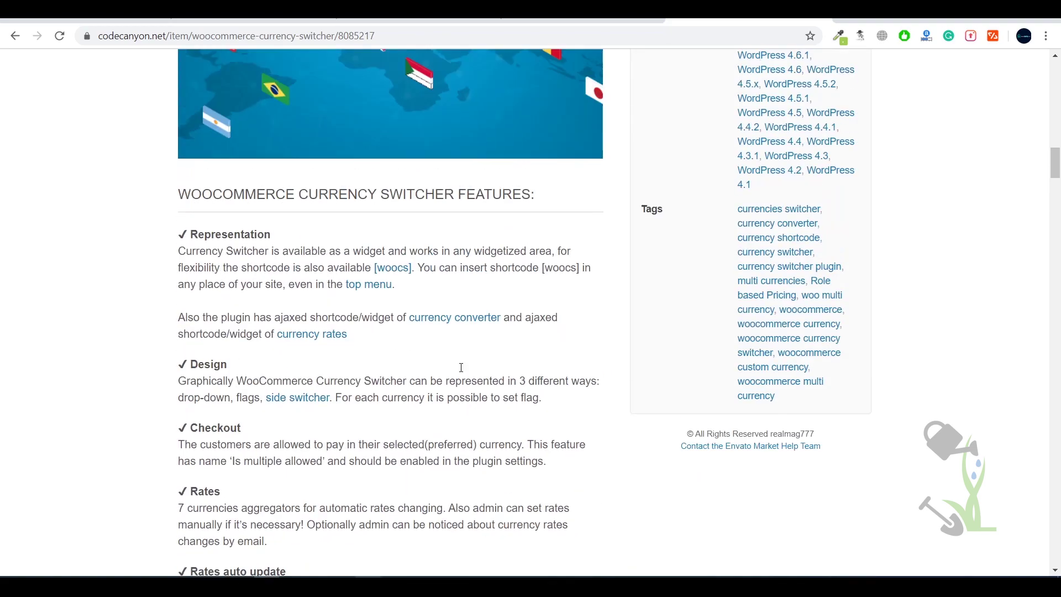
scroll(461, 376, "down", 7)
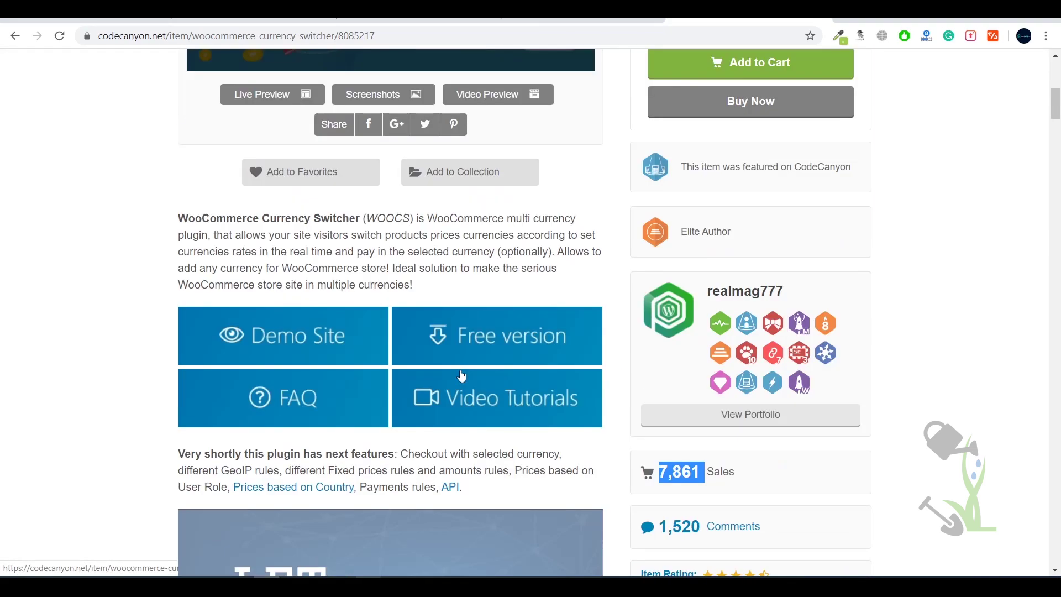
scroll(479, 369, "down", 1)
scroll(481, 370, "up", 10)
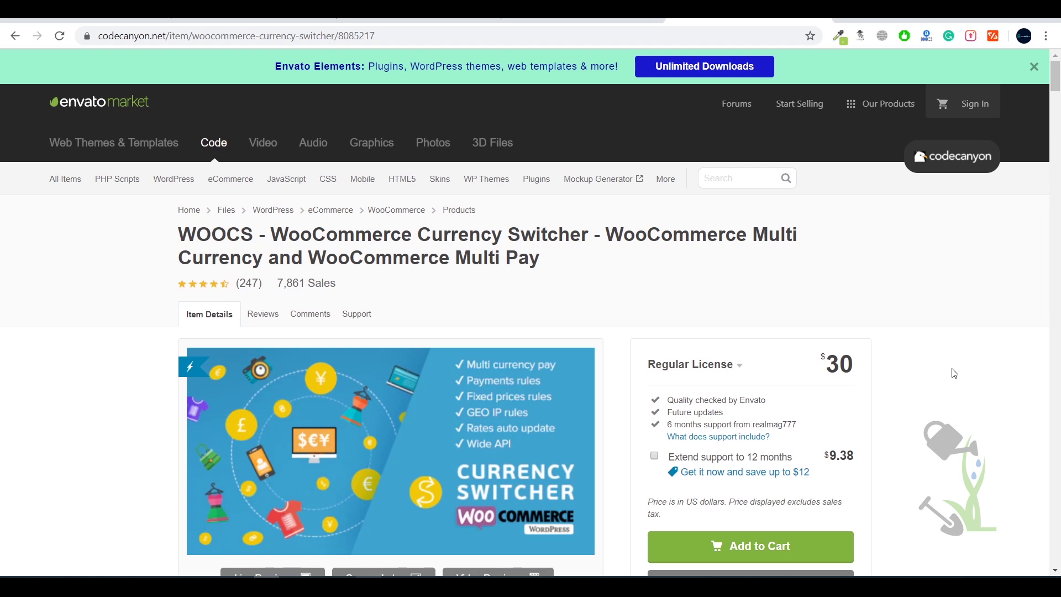
Open tutorial.srmehranclub.com in a new tab and go to its Store listing.
key("ctrl+t")
type("tu")
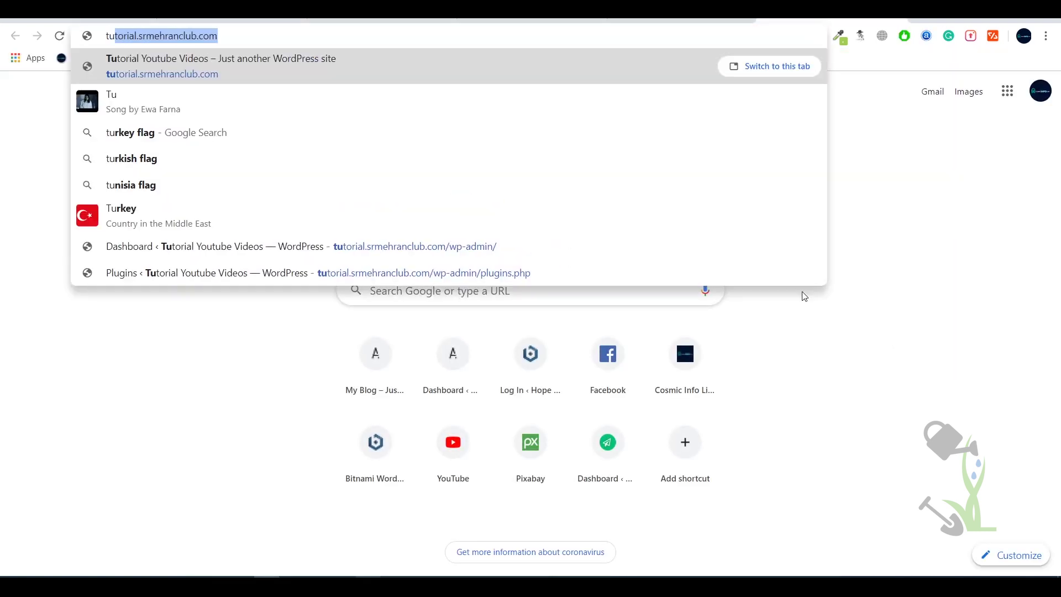
left_click(367, 76)
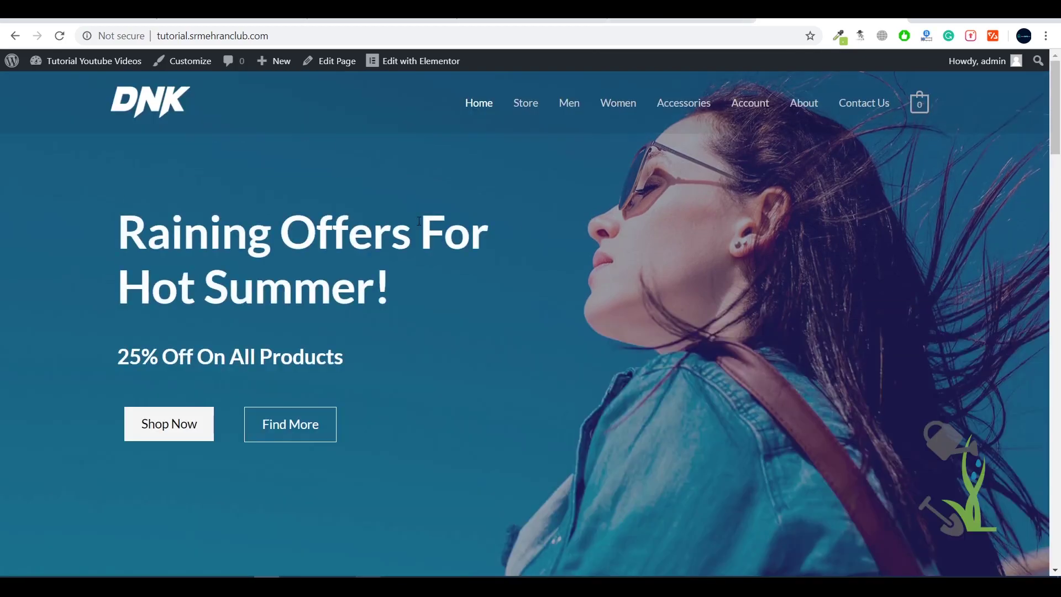
scroll(465, 214, "down", 20)
scroll(473, 244, "down", 5)
scroll(473, 240, "up", 20)
scroll(476, 234, "up", 1)
scroll(482, 206, "down", 20)
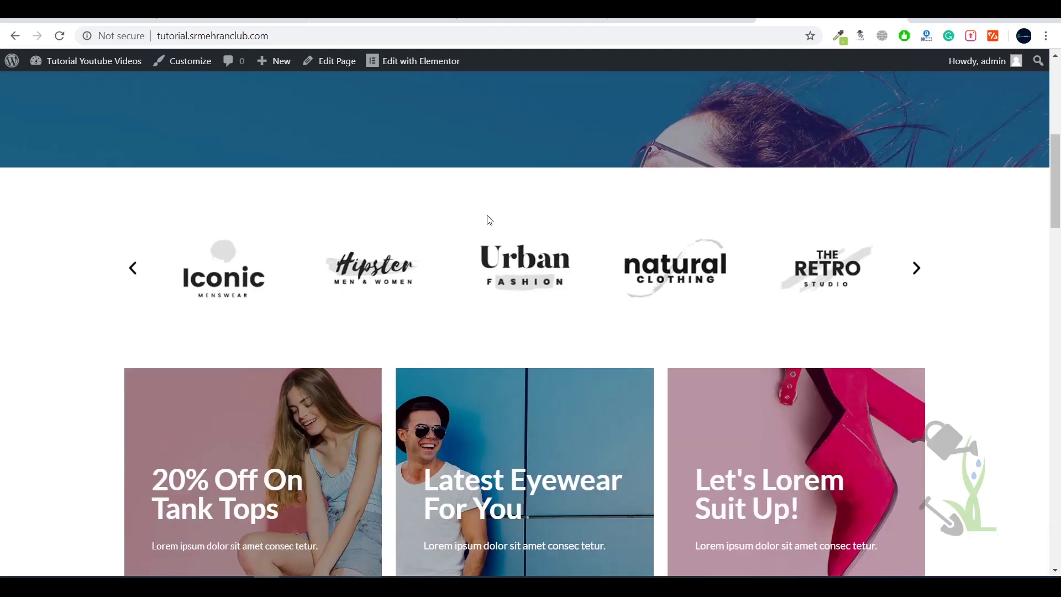
scroll(682, 294, "down", 2)
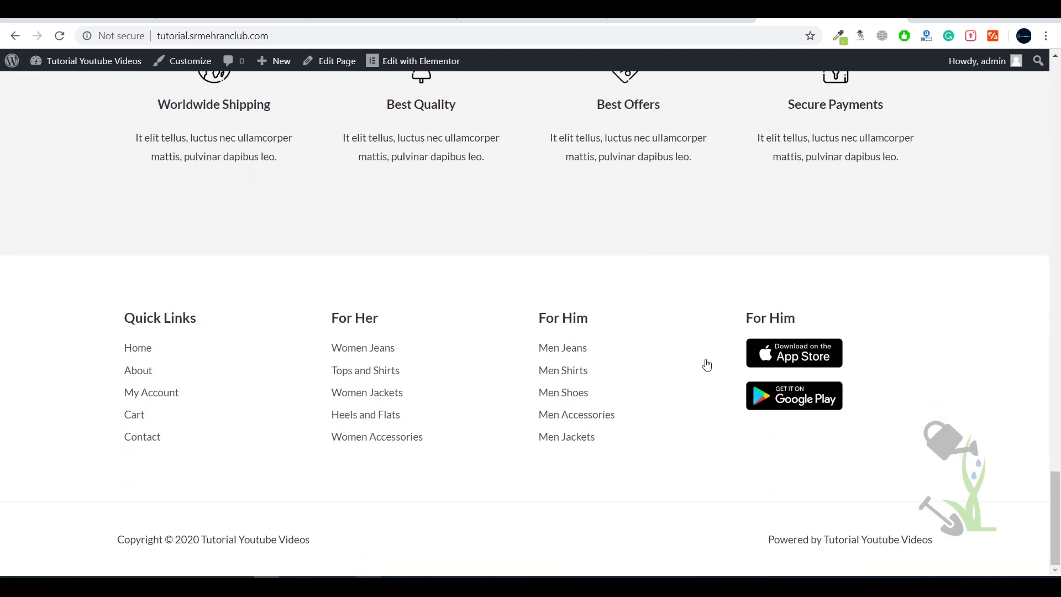
scroll(704, 481, "up", 20)
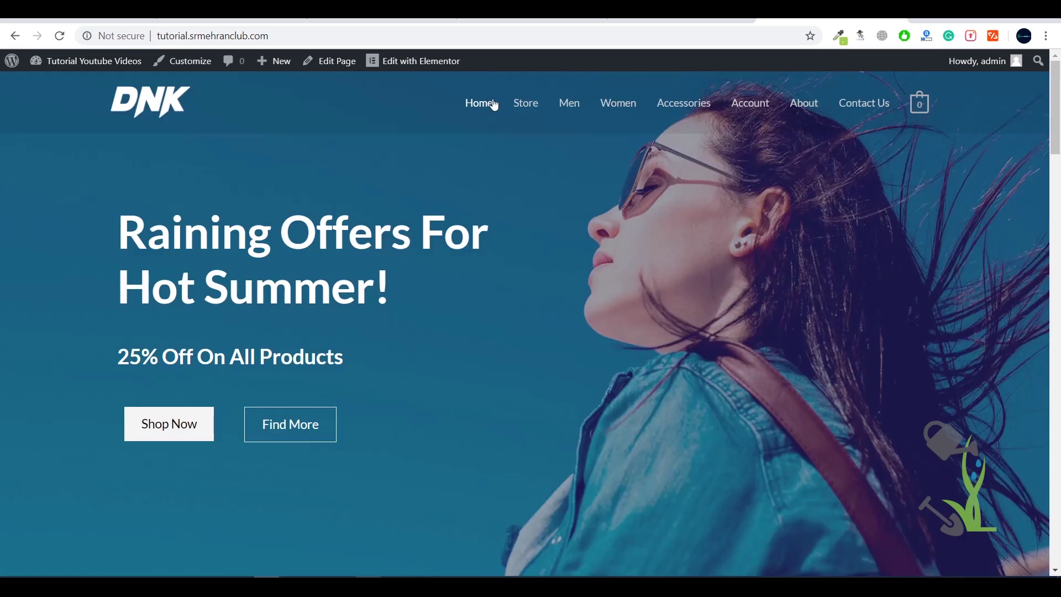
left_click(526, 109)
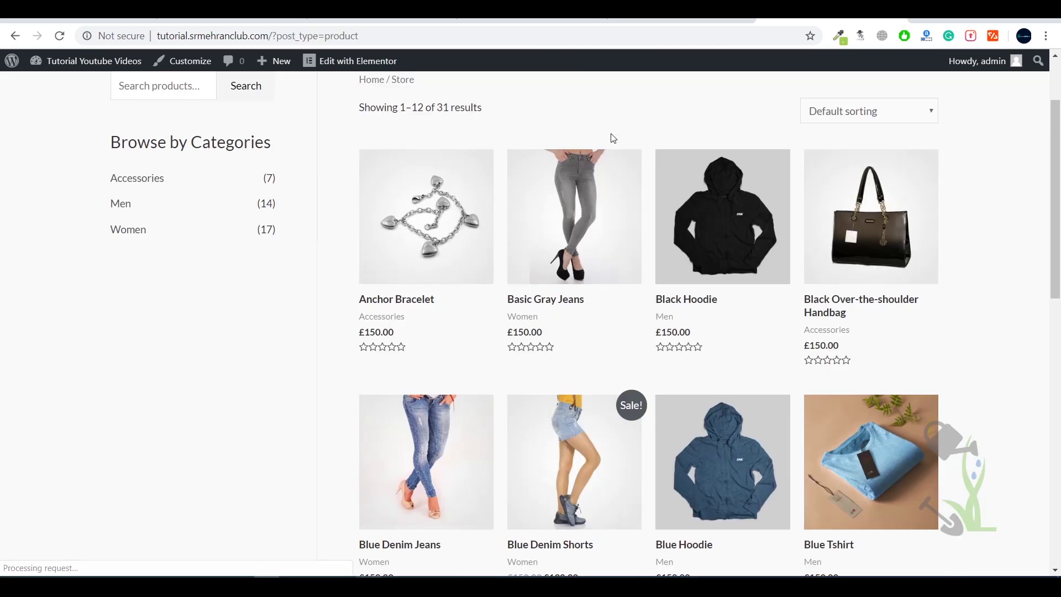
Open the Basic Gray Jeans product and add one to the cart.
scroll(610, 138, "down", 5)
scroll(613, 140, "up", 5)
left_click(610, 318)
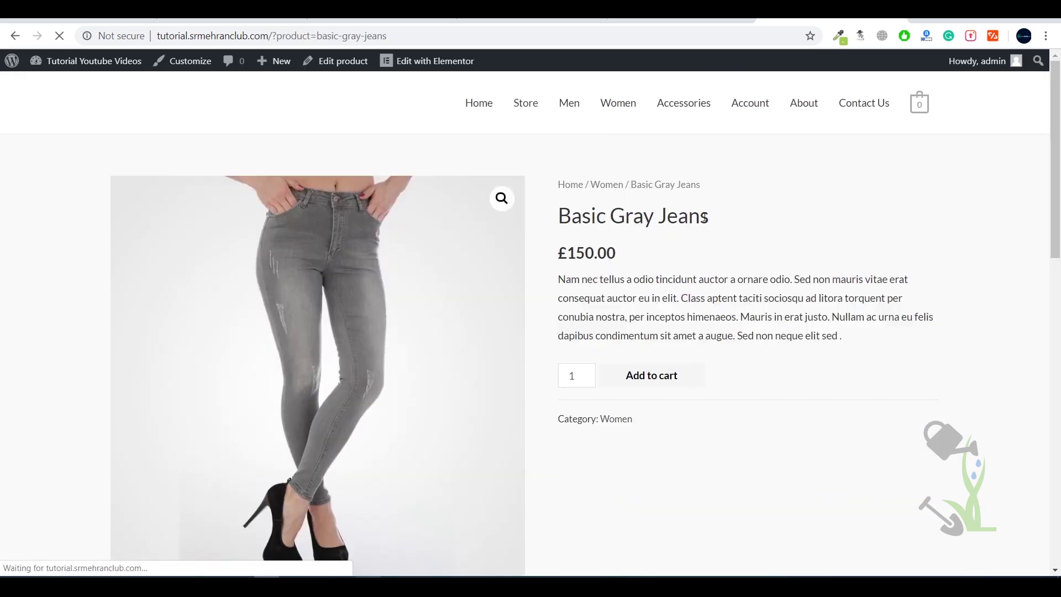
left_click(675, 373)
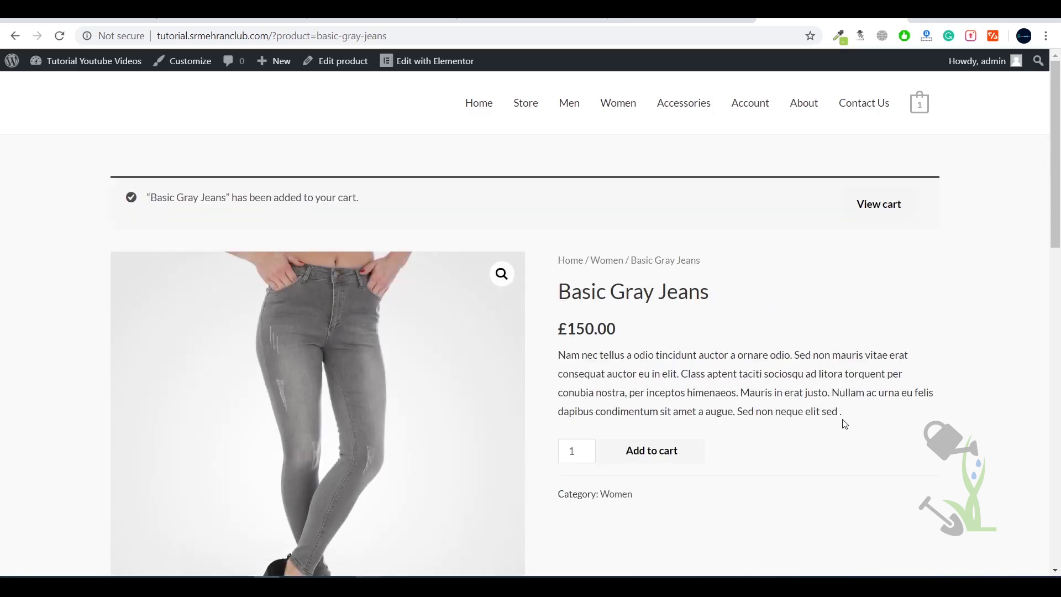
left_click_drag(869, 426, 575, 353)
left_click(574, 353)
left_click_drag(845, 411, 906, 421)
left_click(897, 418)
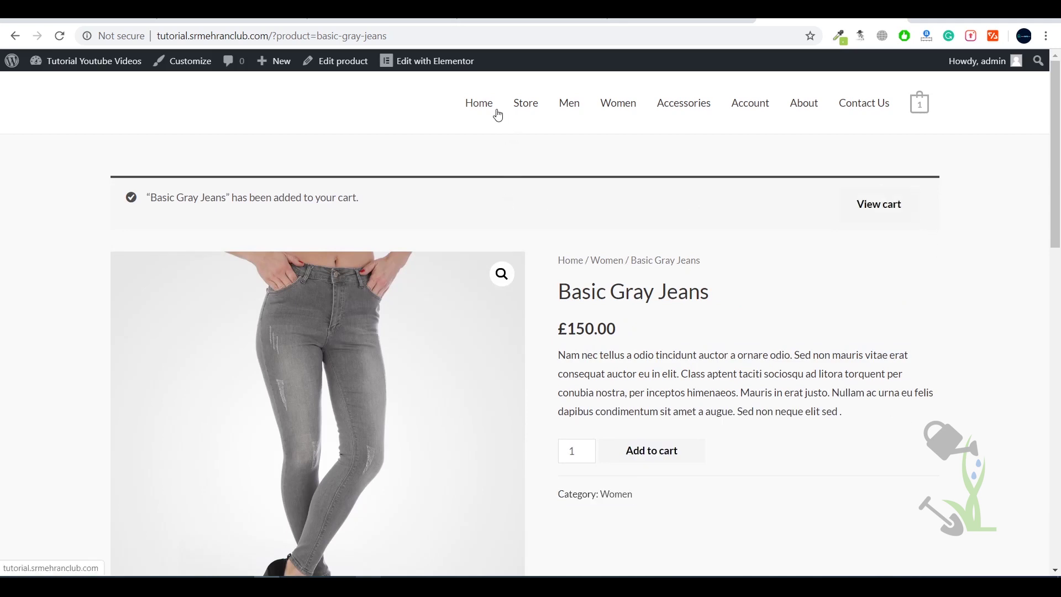
Return to the DNK store homepage with pound prices, then switch to the CodeCanyon tab.
left_click(479, 103)
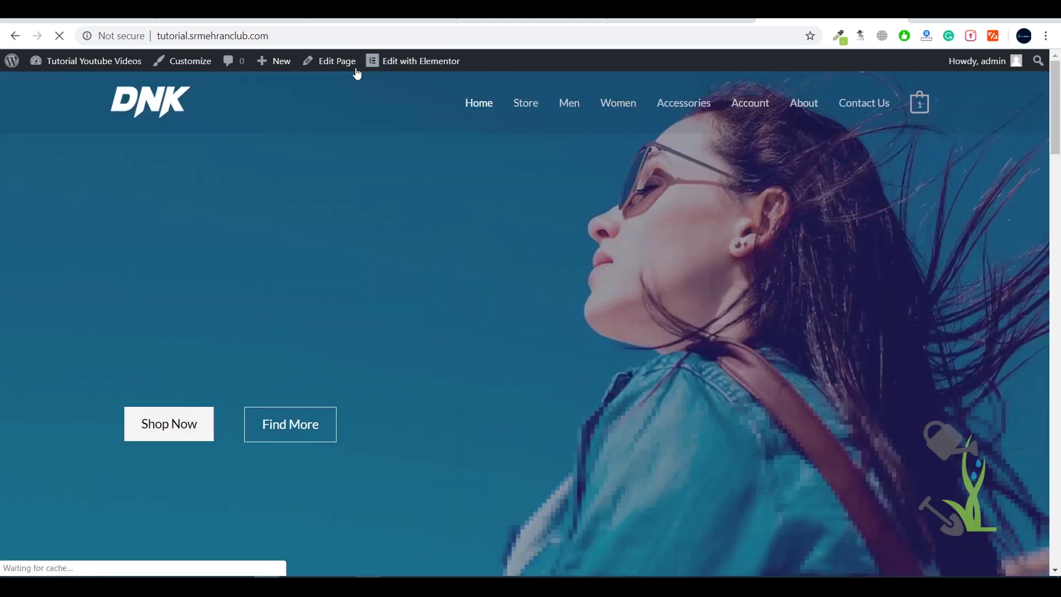
scroll(362, 381, "down", 10)
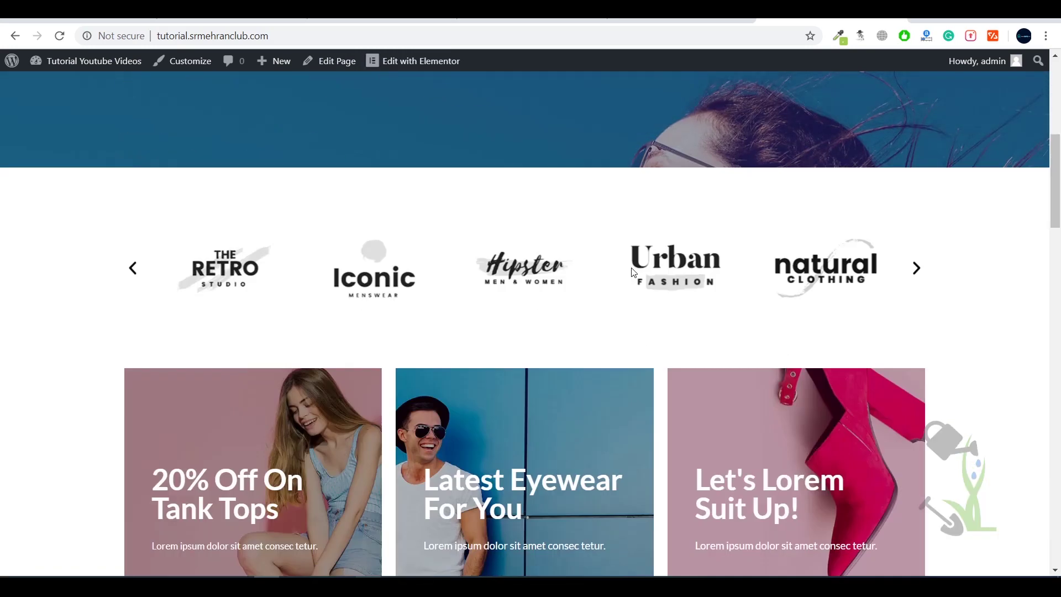
scroll(635, 270, "up", 5)
scroll(637, 269, "up", 5)
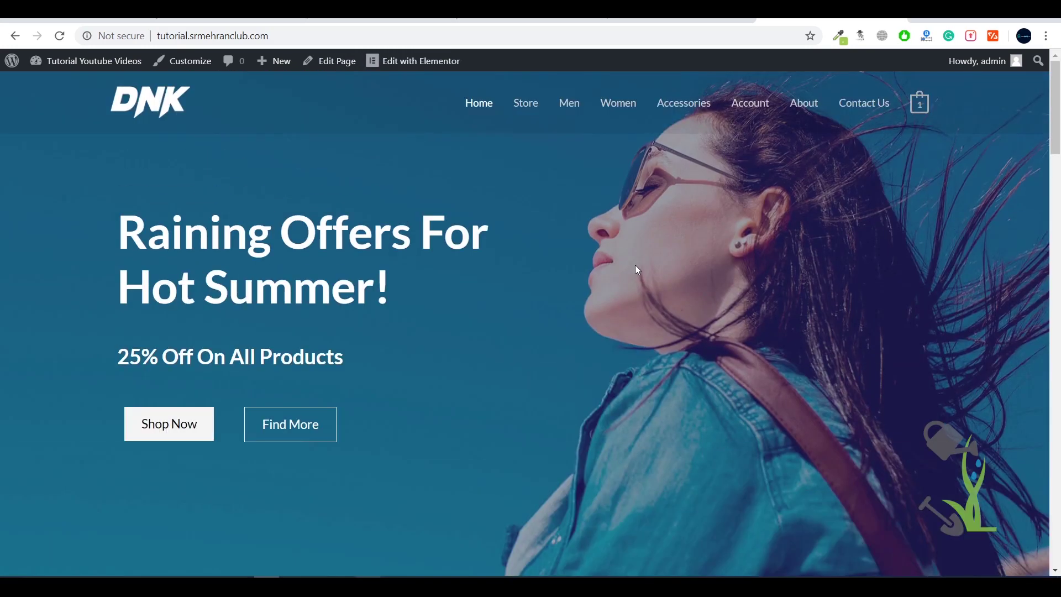
scroll(637, 270, "down", 12)
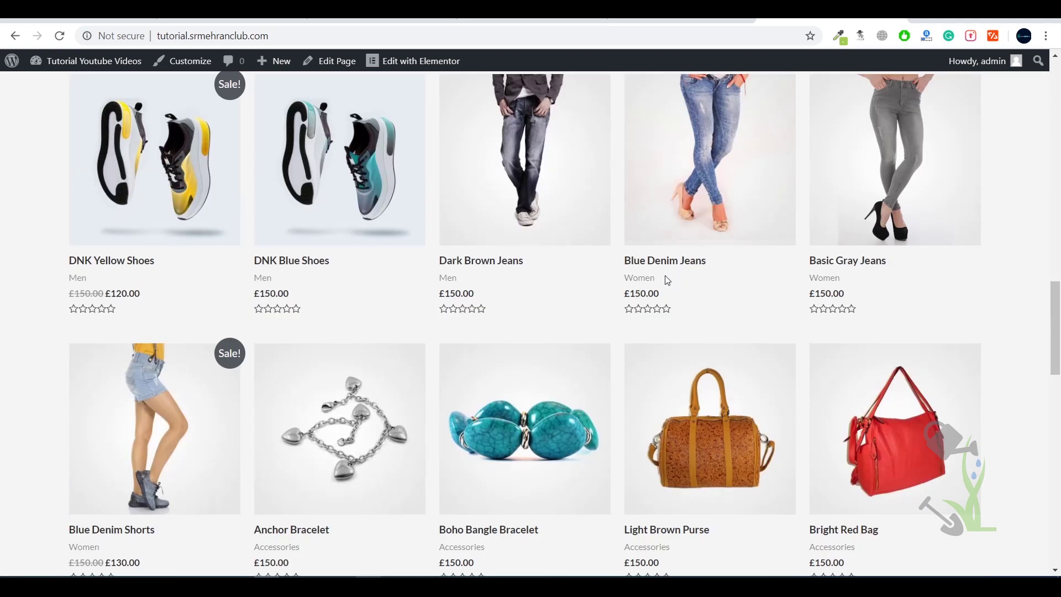
scroll(668, 280, "up", 12)
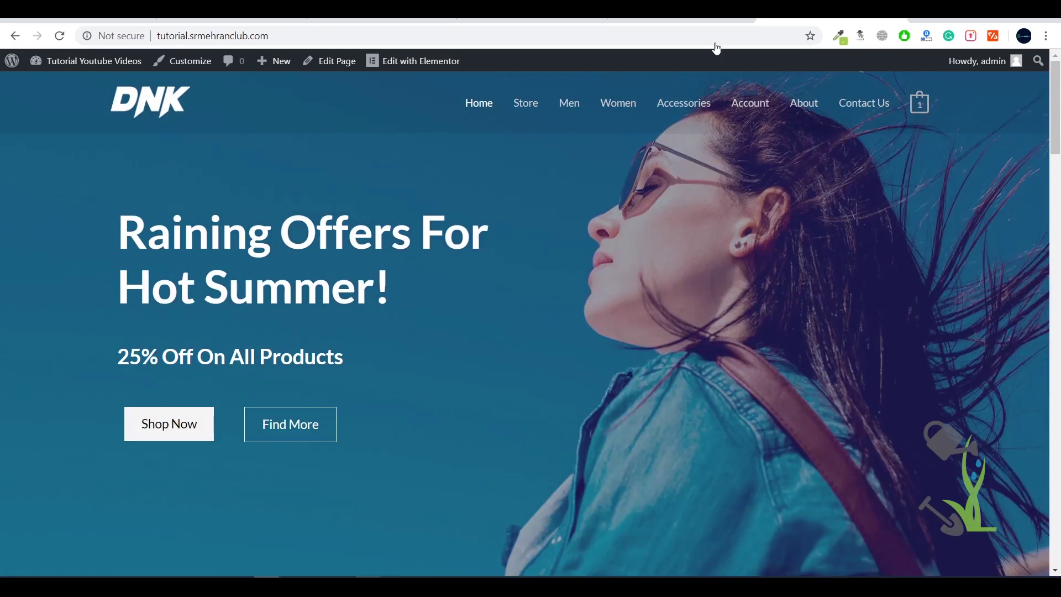
left_click(681, 21)
Go back to the store tab and open its WordPress admin dashboard via /wp-admin.
key("ctrl+shift+Tab")
left_click(608, 40)
left_click(620, 40)
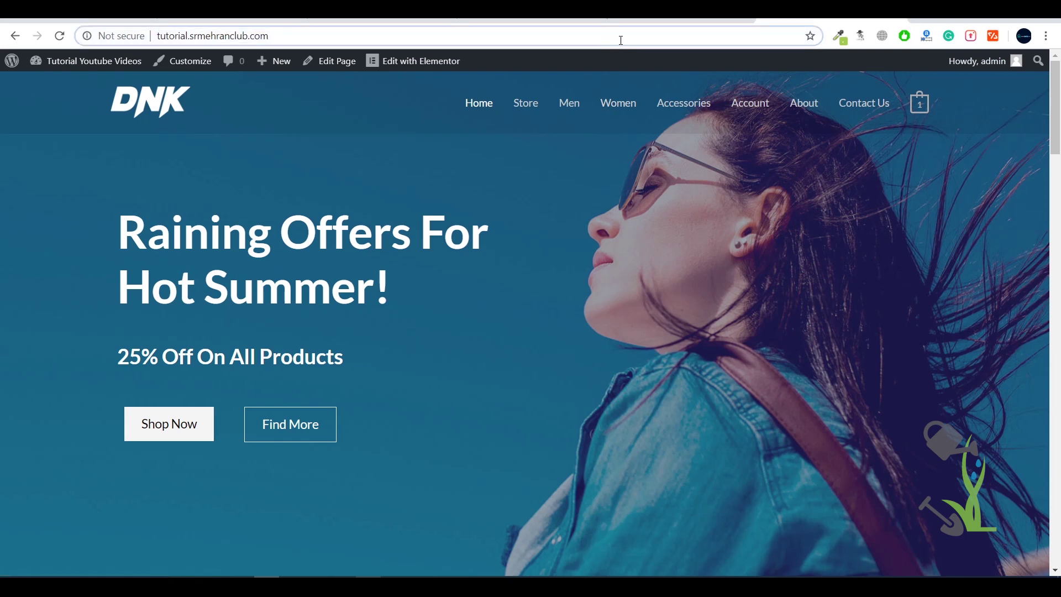
type("/wp-")
key("Return")
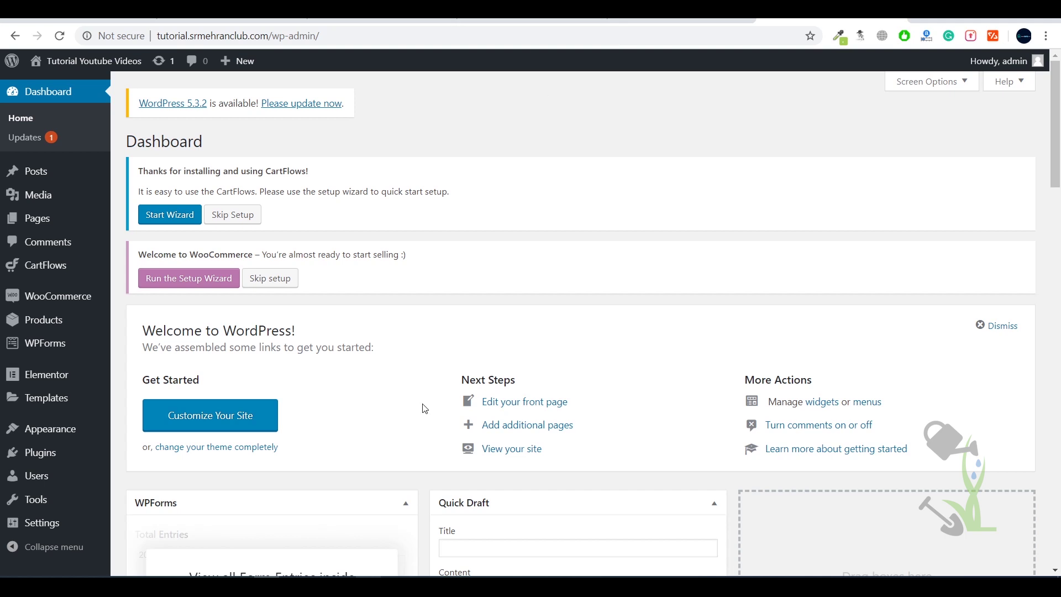
Go to Plugins > Add New in the admin sidebar.
mouse_move(48, 466)
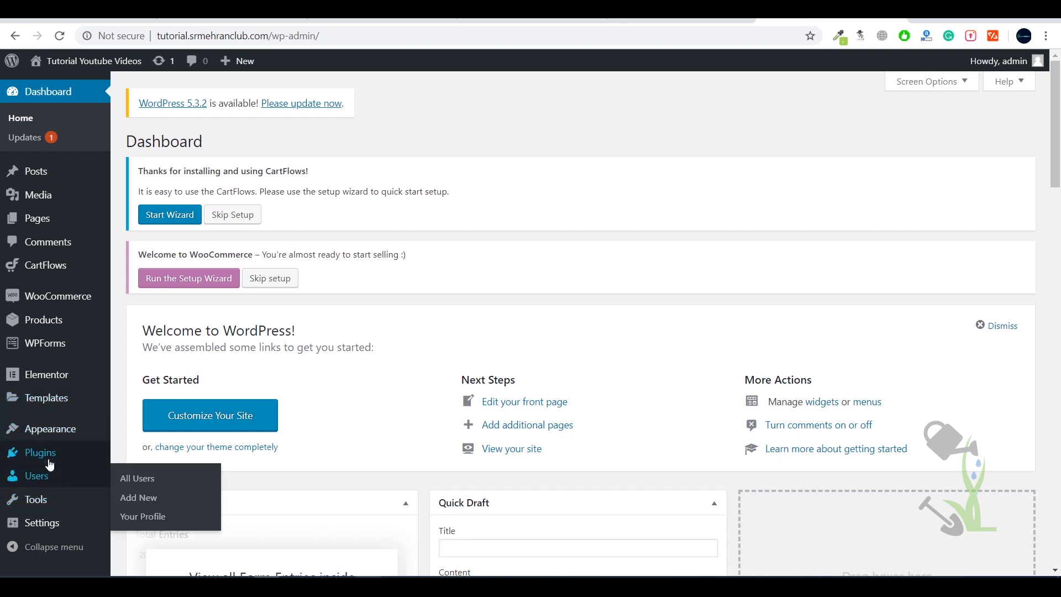
left_click(150, 479)
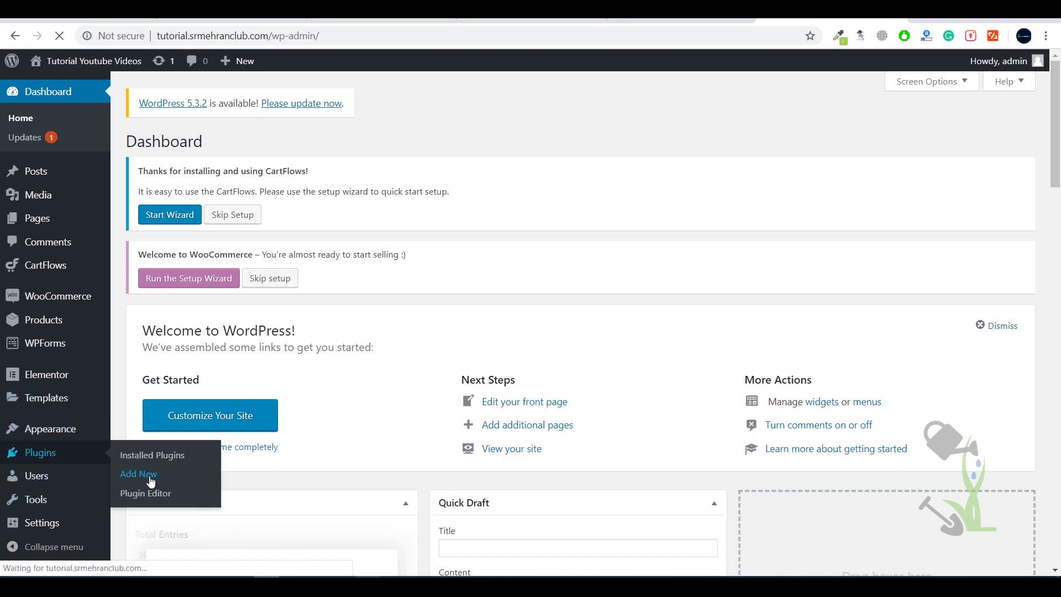
scroll(718, 298, "down", 6)
scroll(201, 302, "up", 6)
Copy 'WooCommerce Currency Switcher' from CodeCanyon and paste it into the plugin search.
left_click(194, 270)
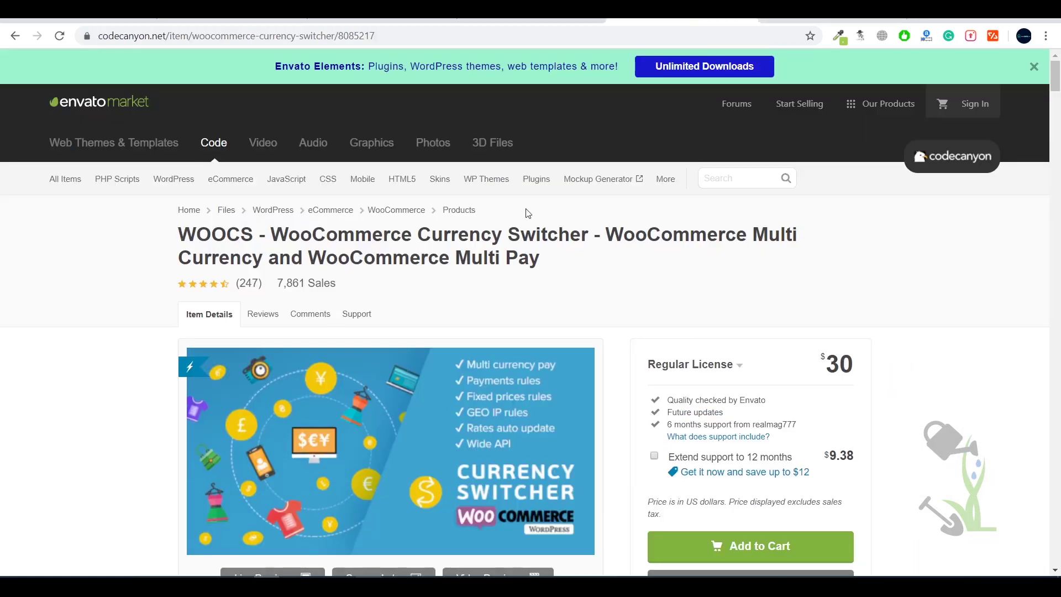
left_click_drag(270, 237, 595, 236)
key("ctrl+c")
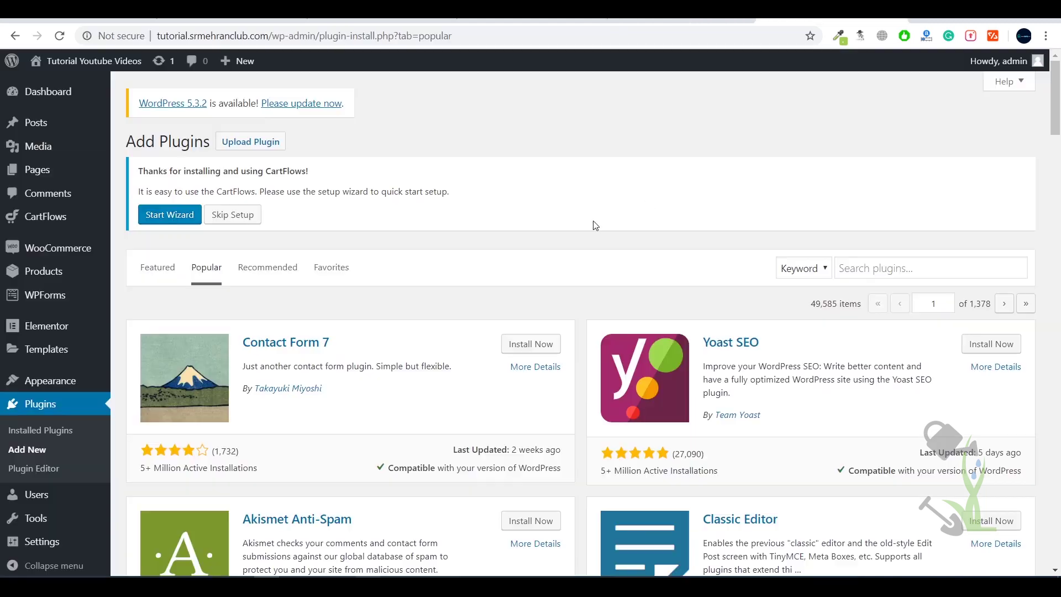
left_click(883, 271)
key("ctrl+v")
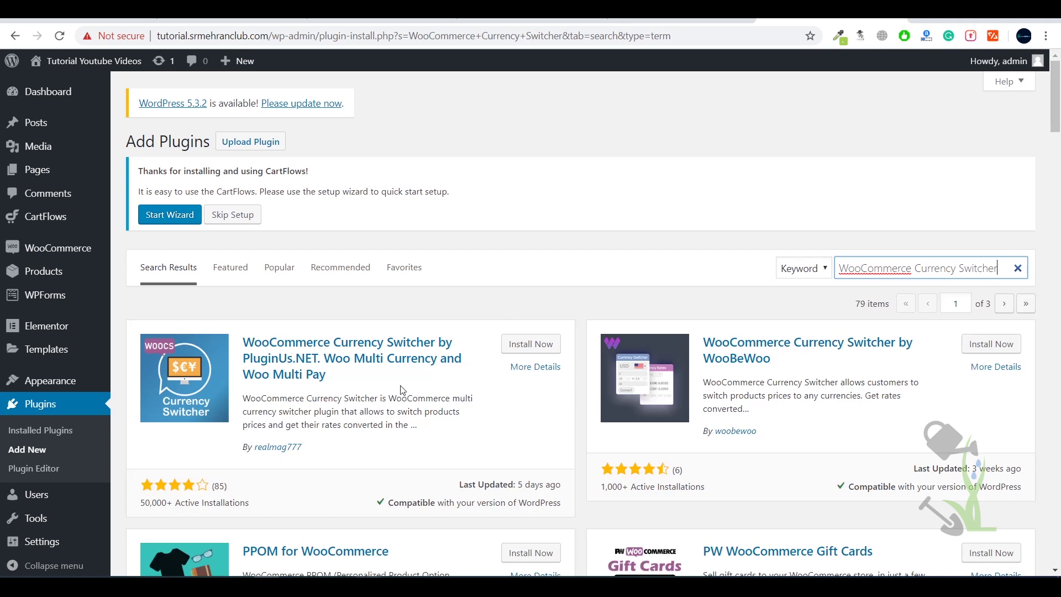
Review the first result, the PluginUs.NET WooCommerce Currency Switcher, and its description.
left_click_drag(402, 390, 263, 331)
double_click(424, 398)
left_click(475, 391)
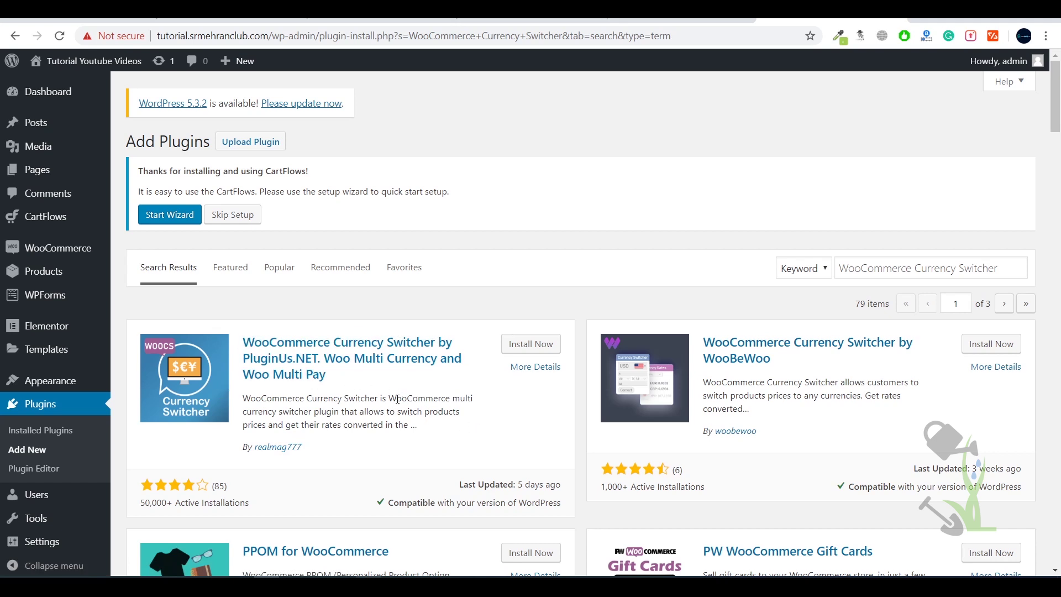
left_click_drag(365, 436, 243, 395)
left_click(286, 403)
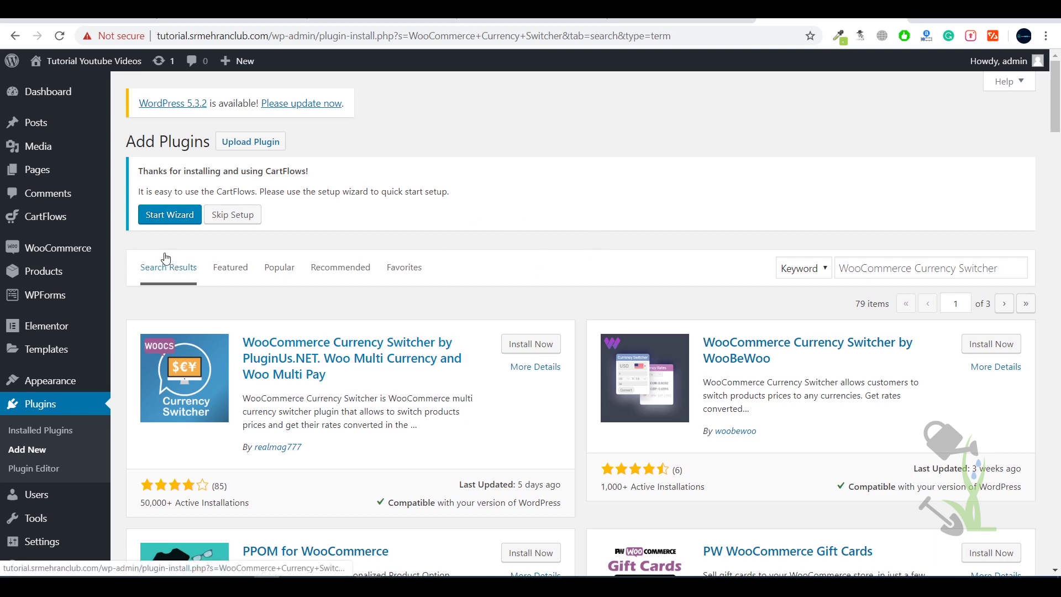
Upload woocommerce-currency-switcher.2.3.0.zip from the Theme & Plugins folder and install it.
left_click(266, 143)
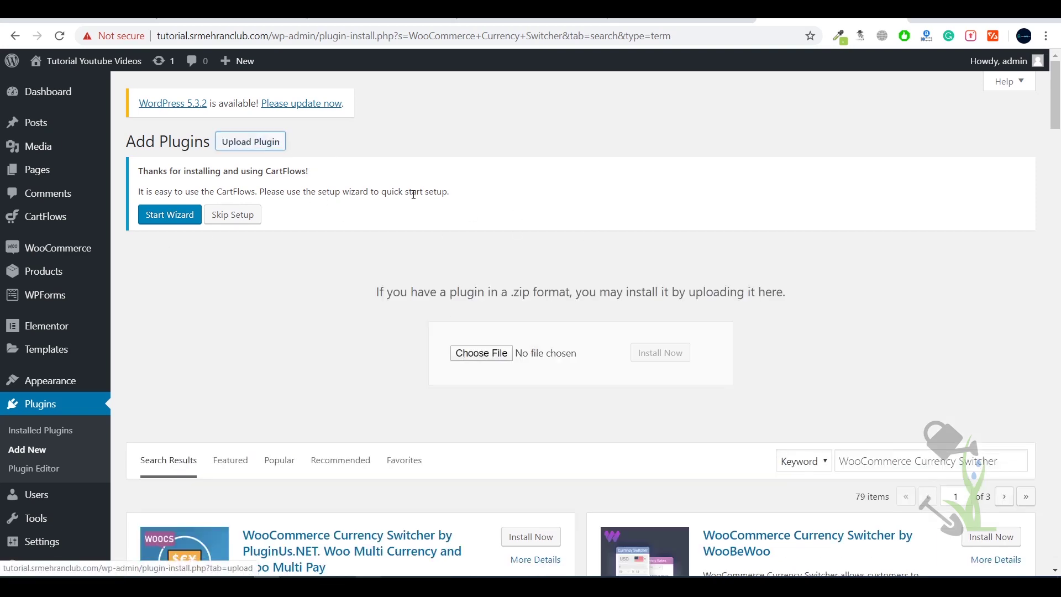
left_click(523, 353)
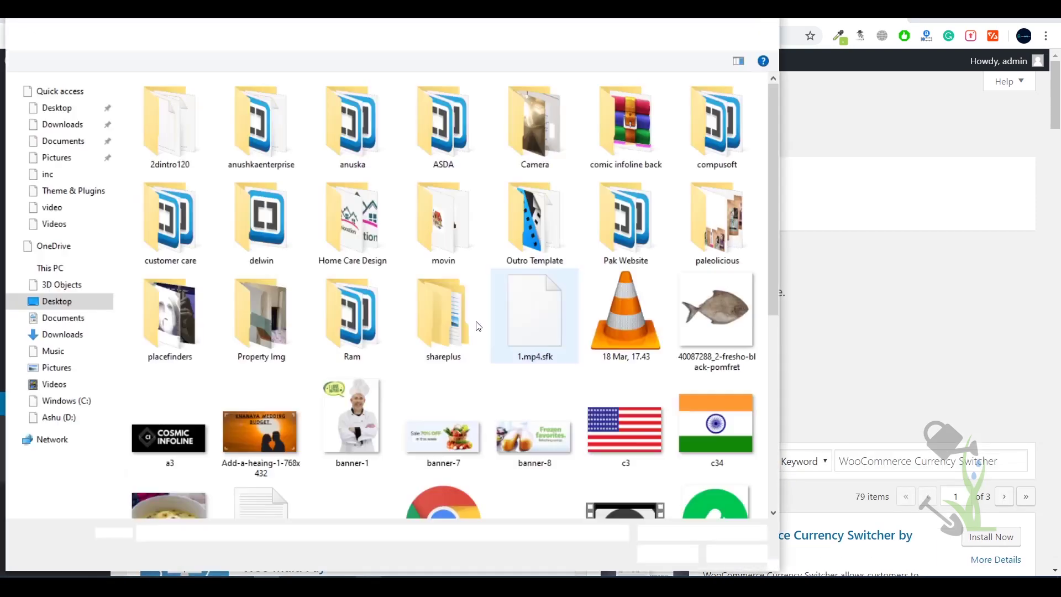
left_click(73, 190)
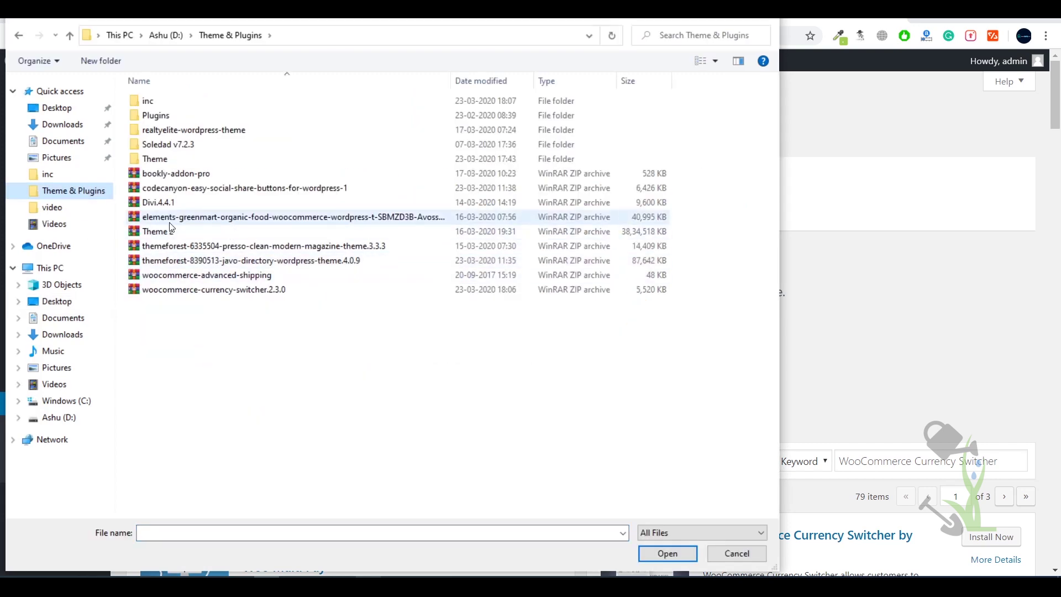
double_click(221, 289)
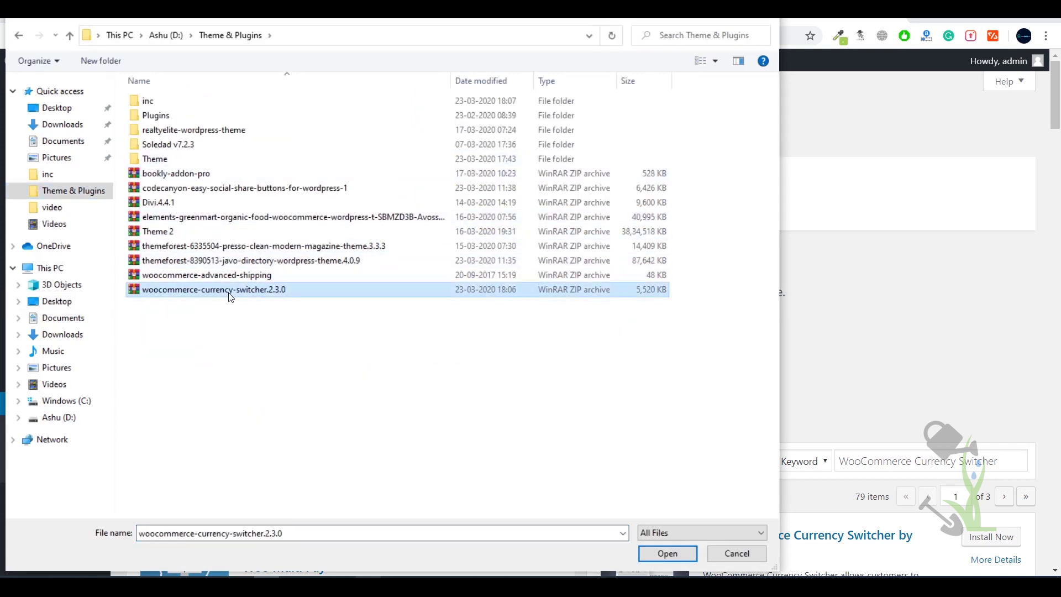
left_click(654, 352)
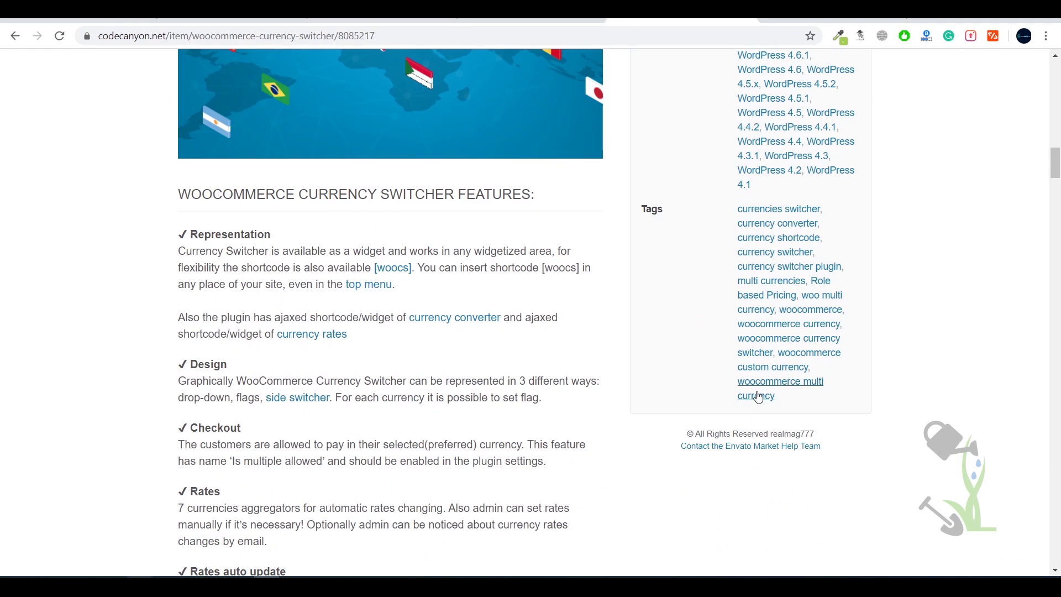
scroll(758, 398, "down", 18)
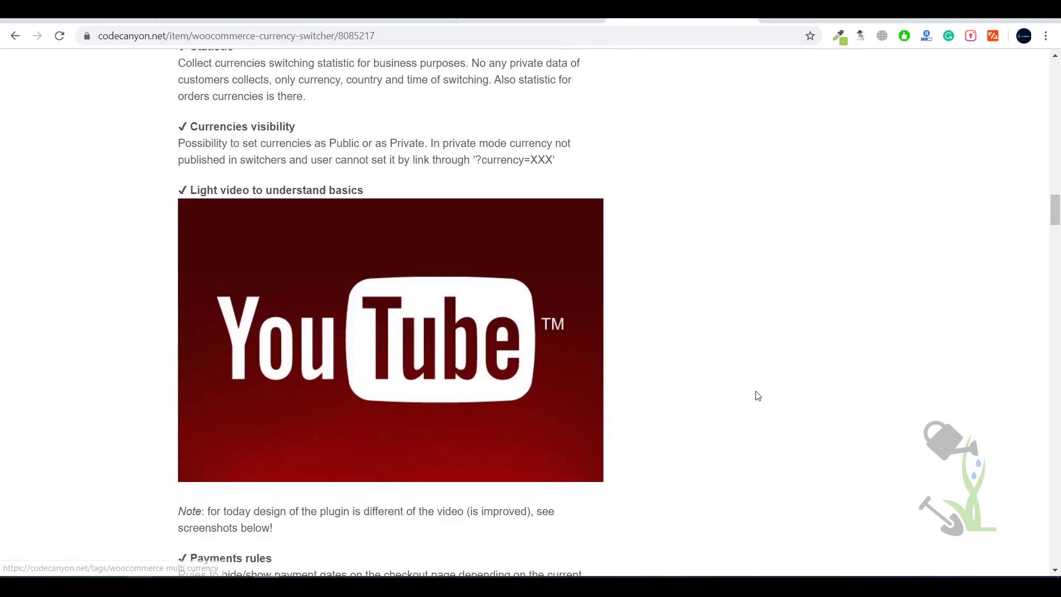
scroll(756, 396, "down", 15)
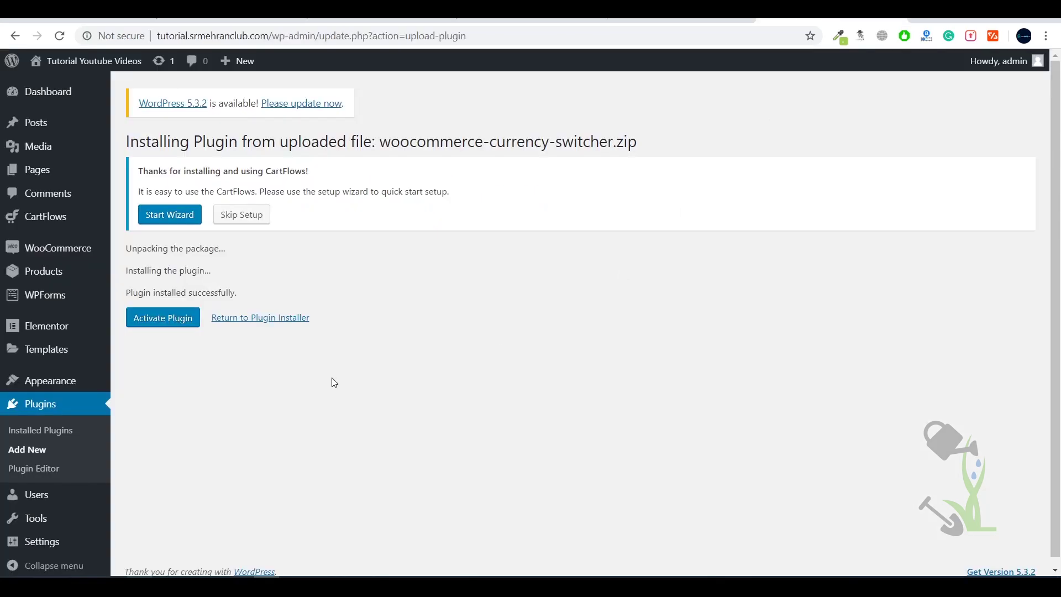
Activate WOOCS - WooCommerce Currency Switcher and open its Settings to the currencies table.
left_click(164, 319)
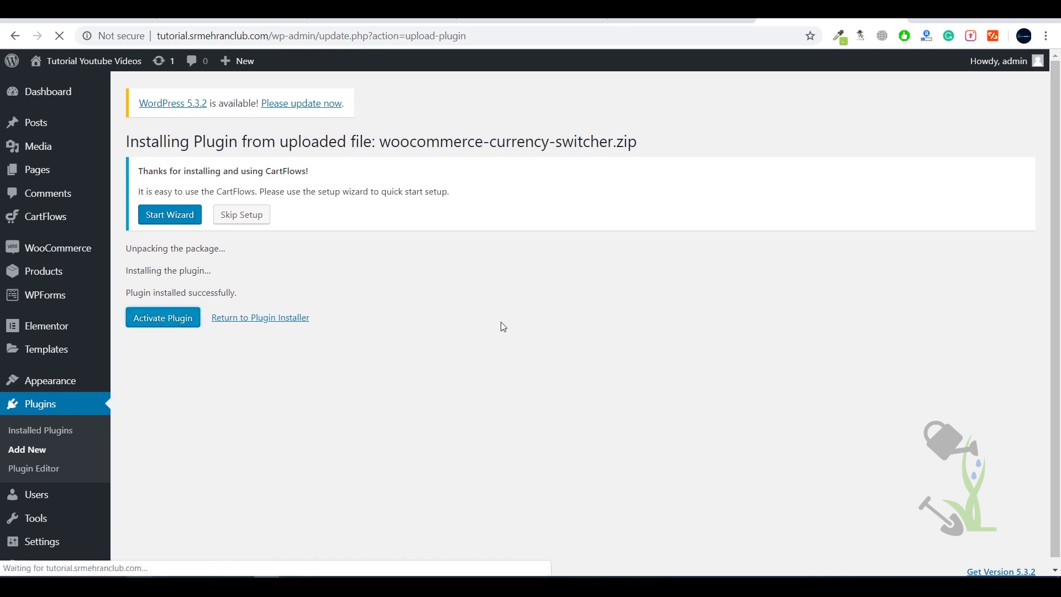
scroll(504, 326, "down", 8)
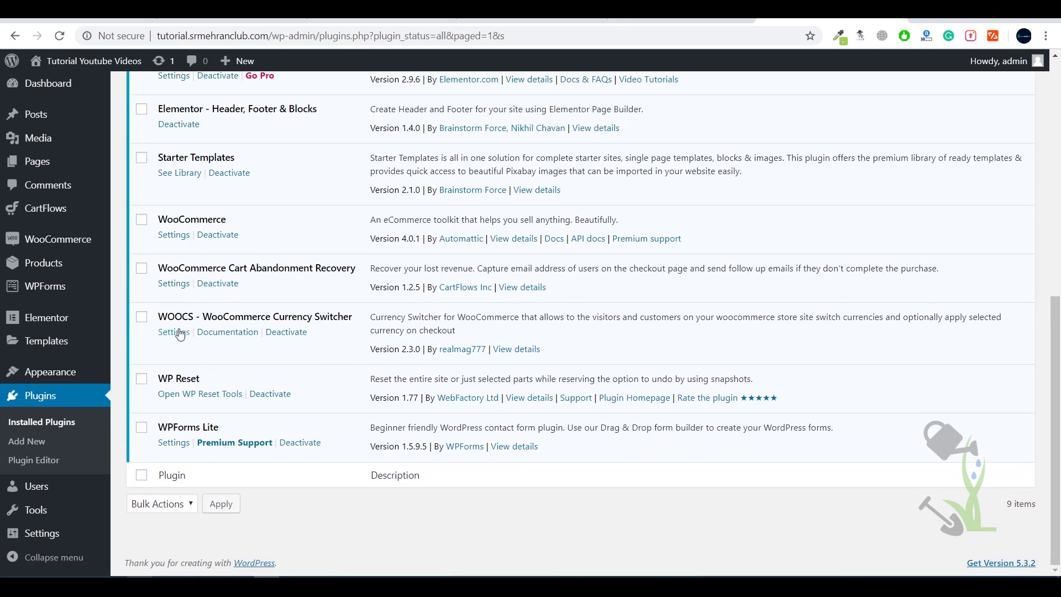
left_click_drag(154, 322, 360, 321)
left_click(362, 321)
left_click(174, 332)
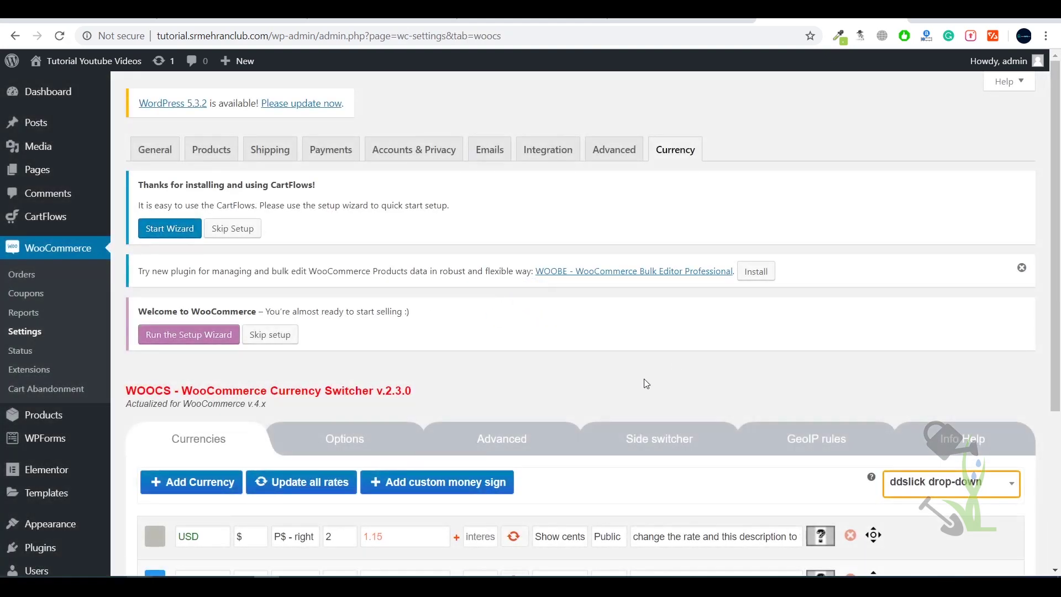
scroll(652, 364, "down", 3)
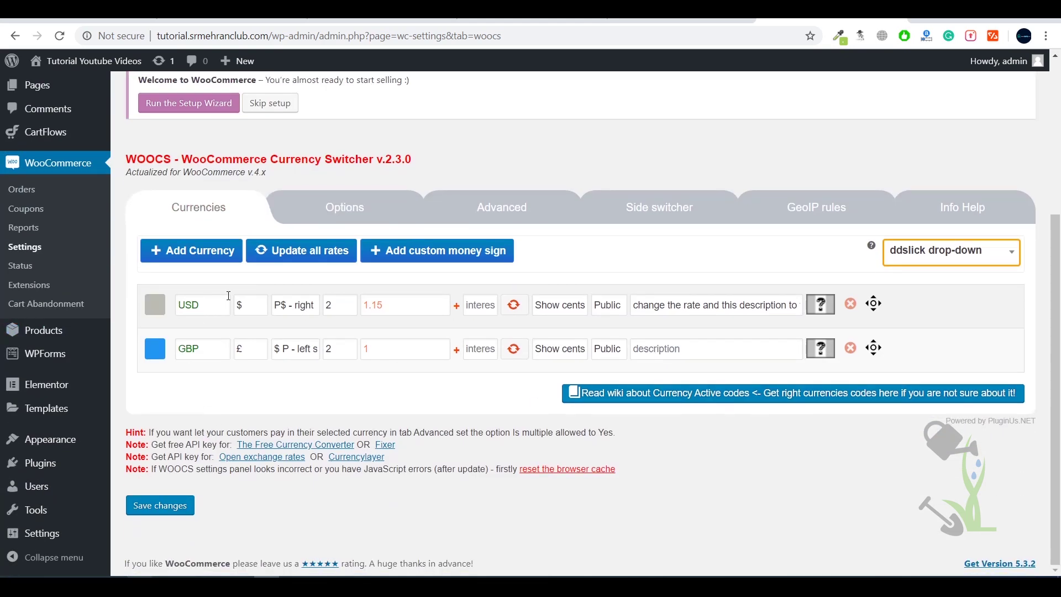
Add a third currency row for INR with the ₹ sign.
left_click(219, 252)
left_click(201, 392)
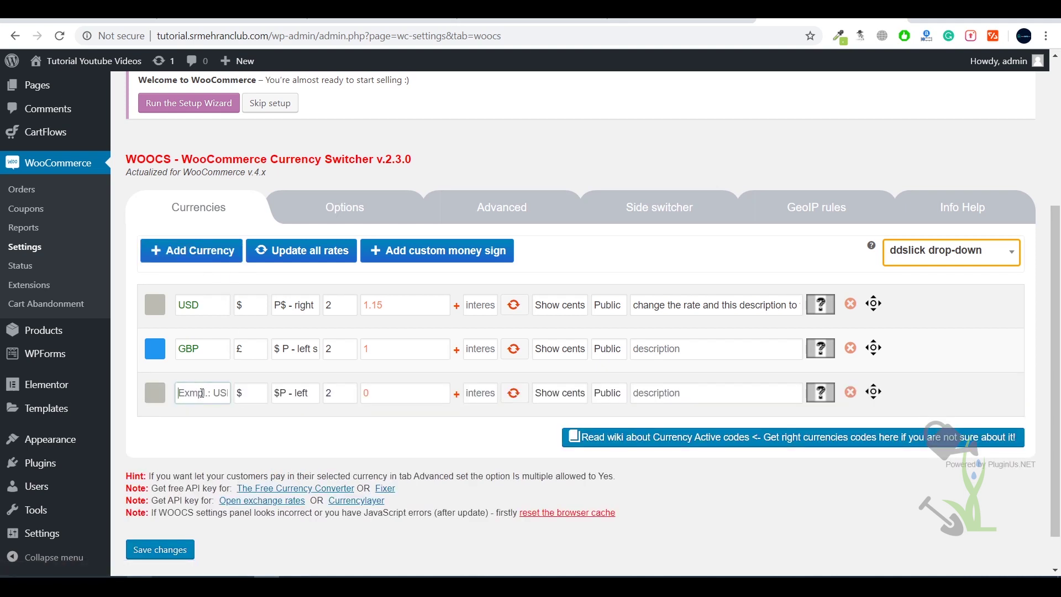
type("INR")
left_click(251, 393)
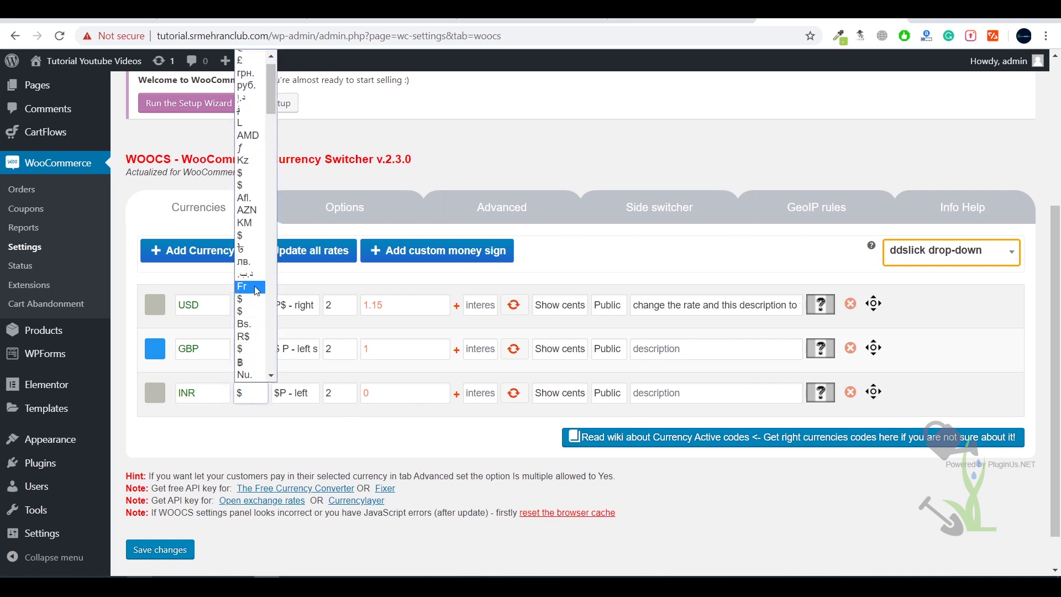
scroll(258, 288, "down", 20)
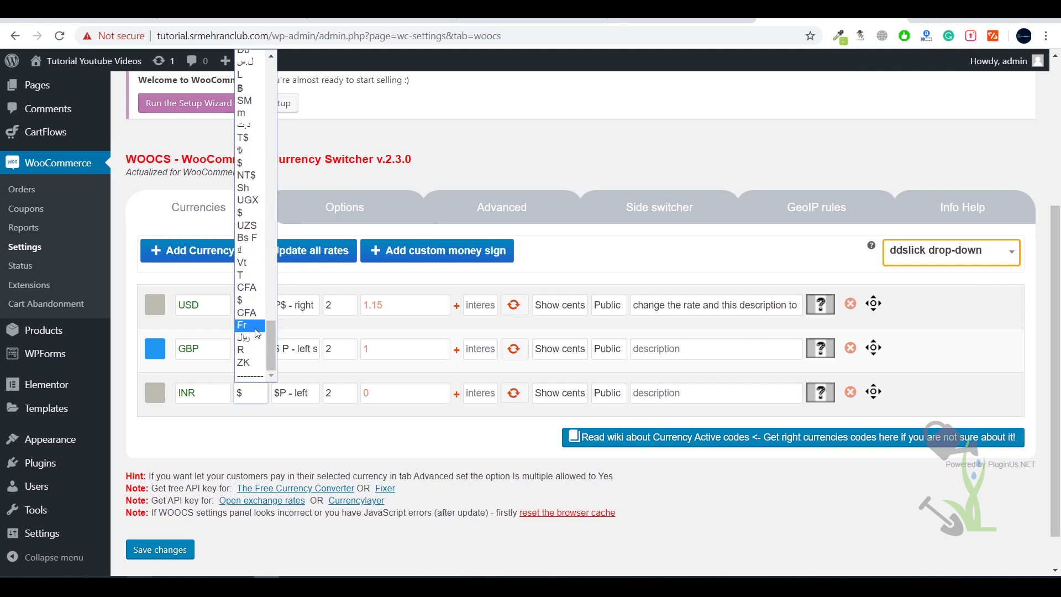
scroll(257, 334, "up", 8)
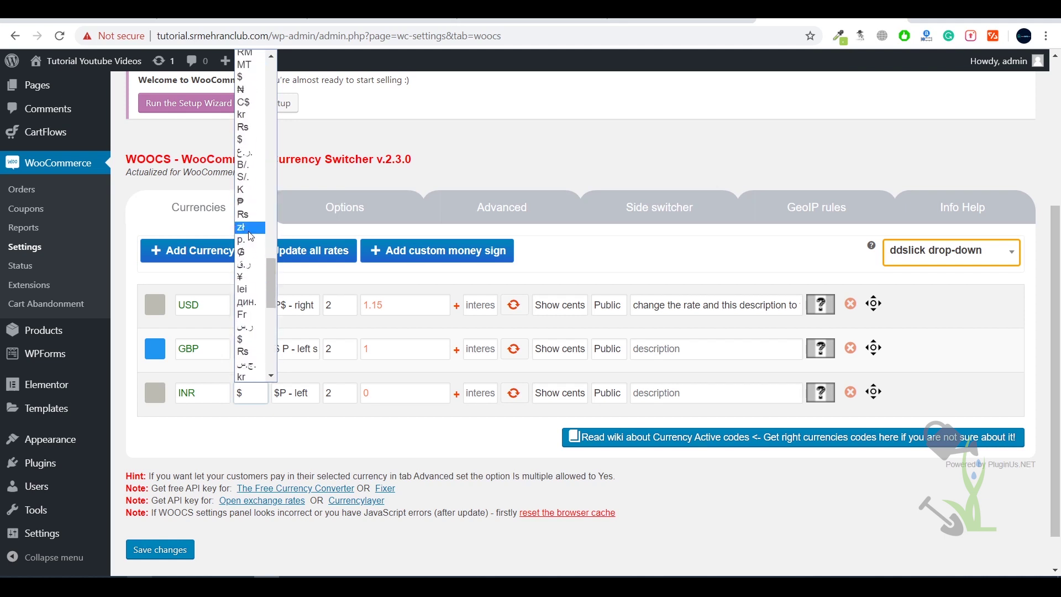
left_click(247, 221)
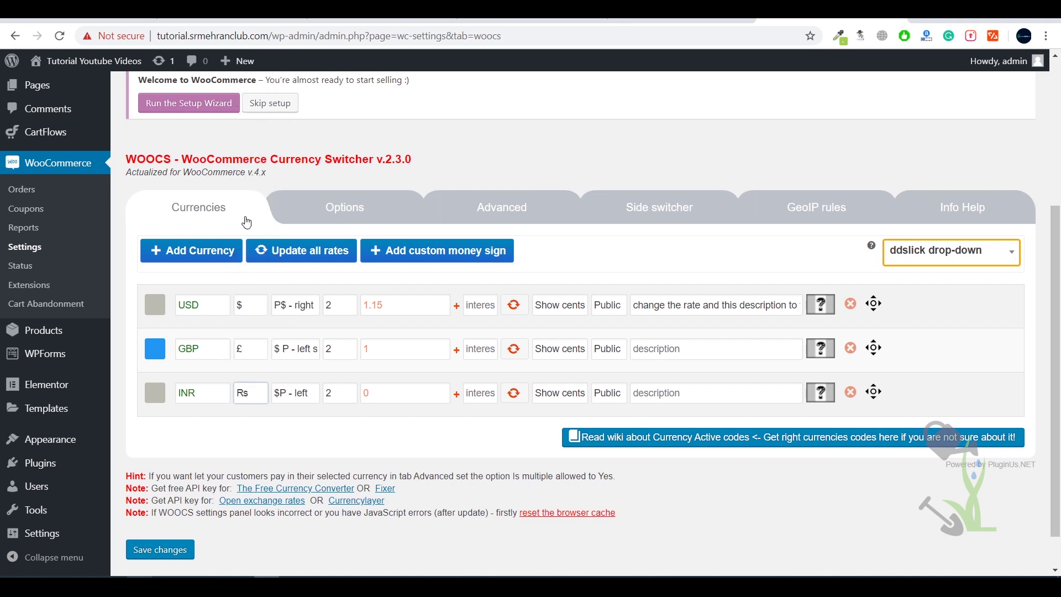
left_click(254, 402)
scroll(250, 287, "up", 5)
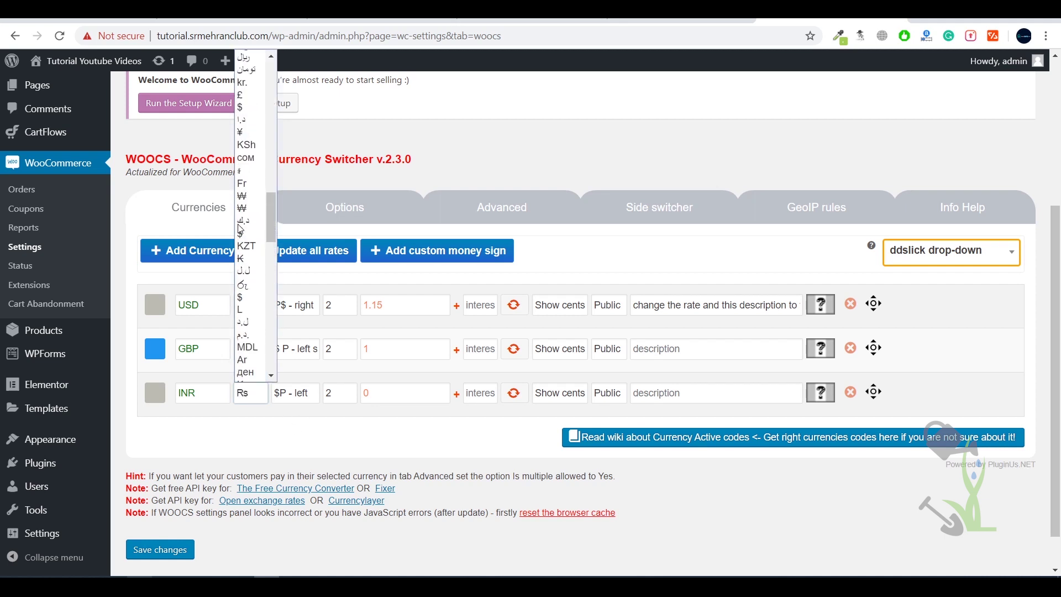
scroll(248, 195, "up", 3)
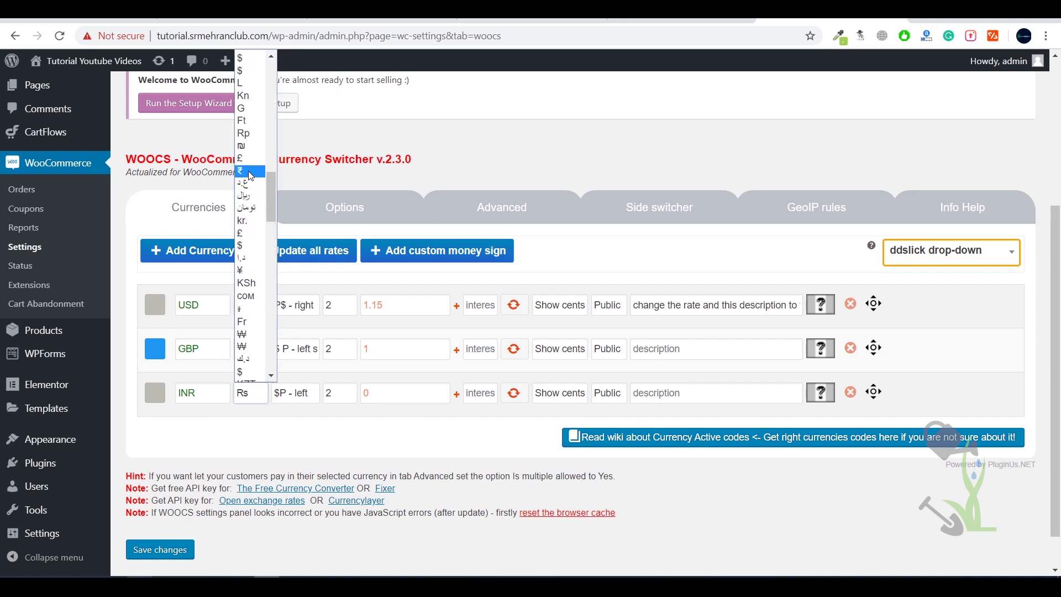
left_click(250, 178)
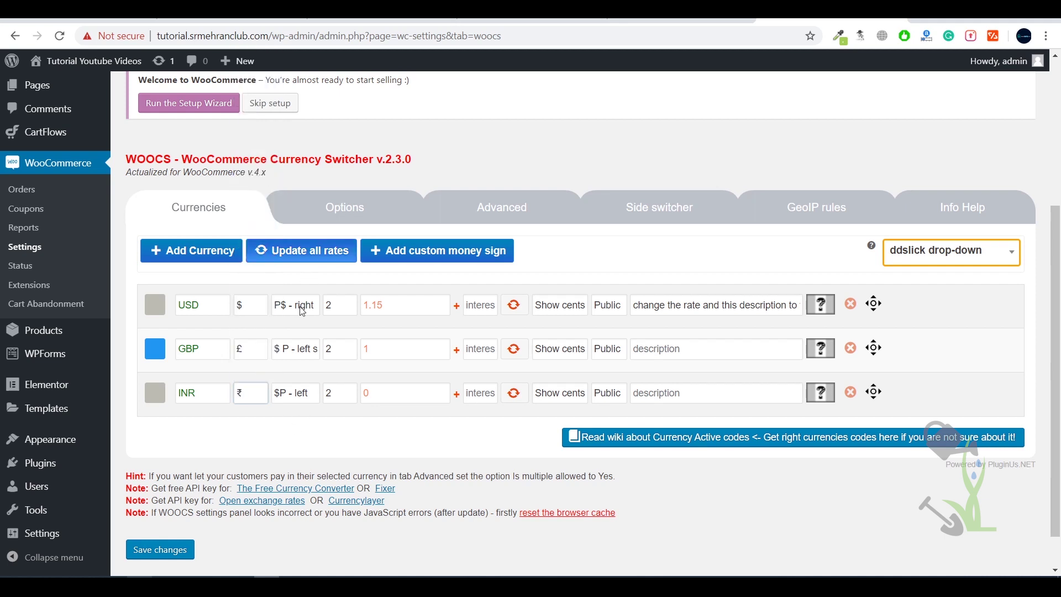
Set the INR symbol position to 'P$ - right' and save the currency settings.
left_click(309, 397)
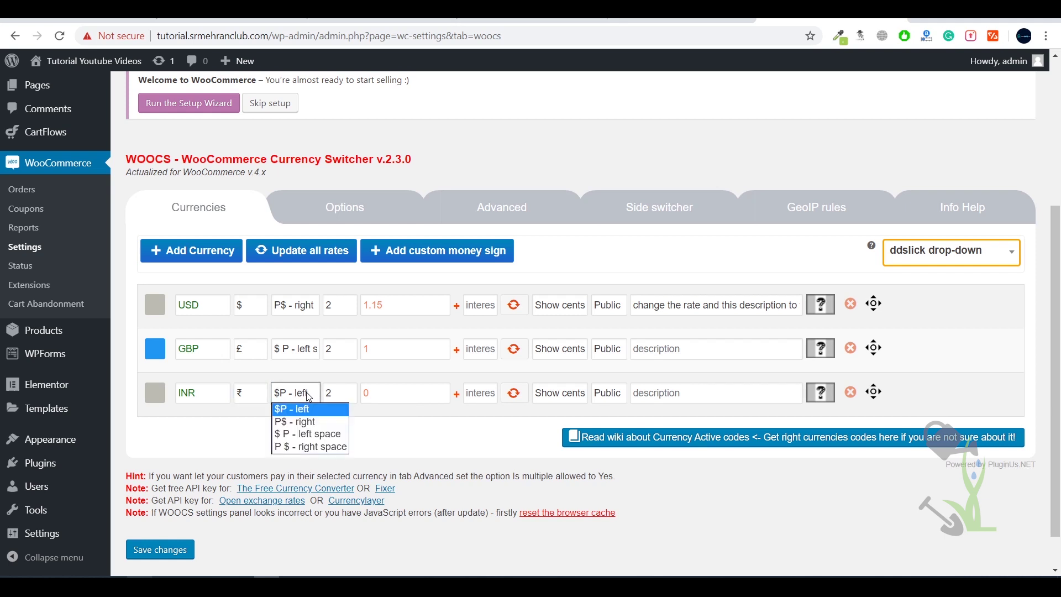
left_click(316, 422)
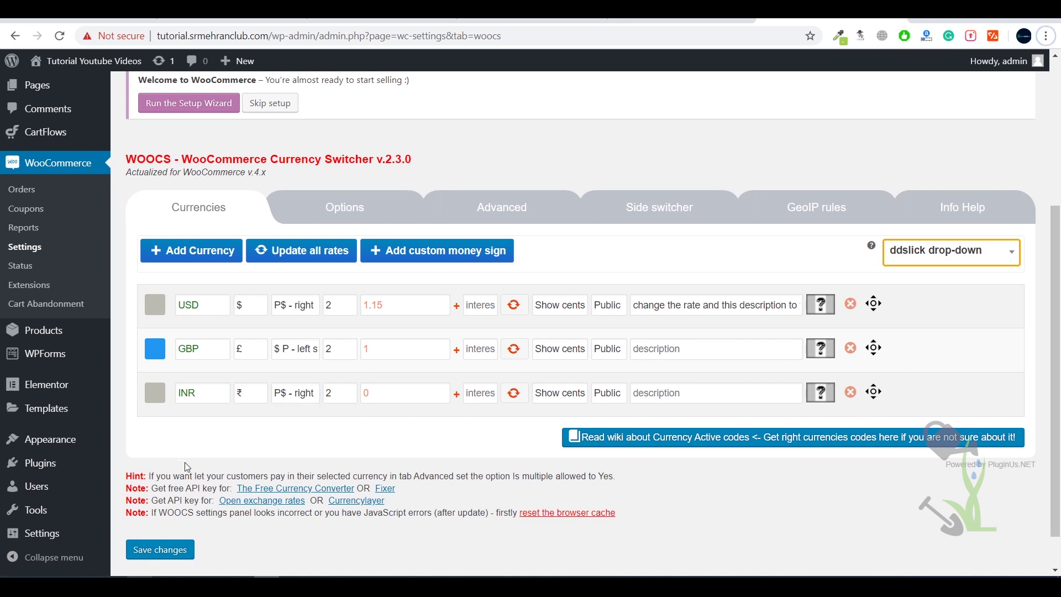
left_click(181, 557)
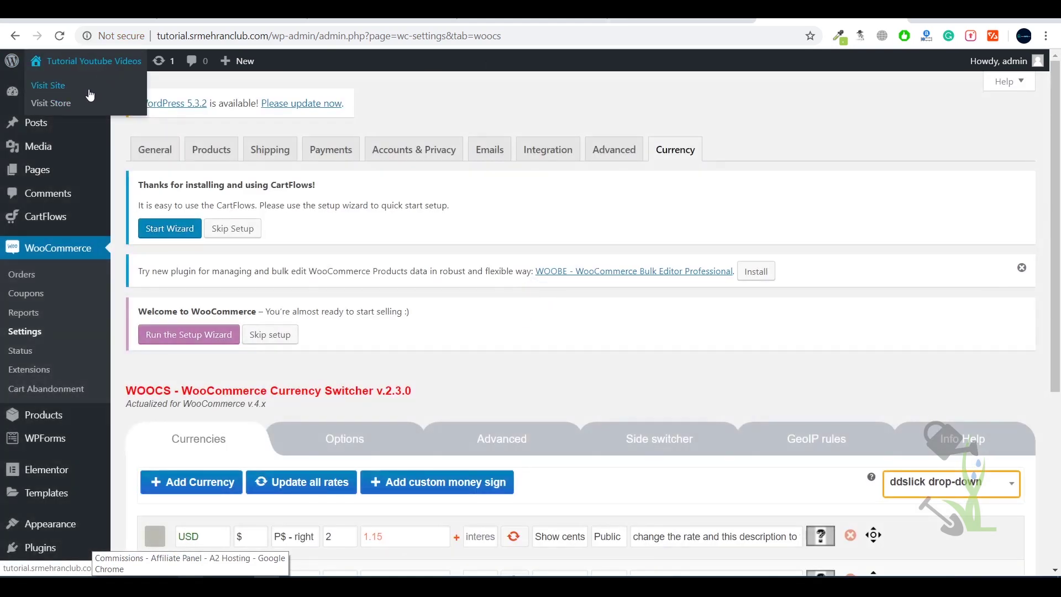
left_click(94, 60)
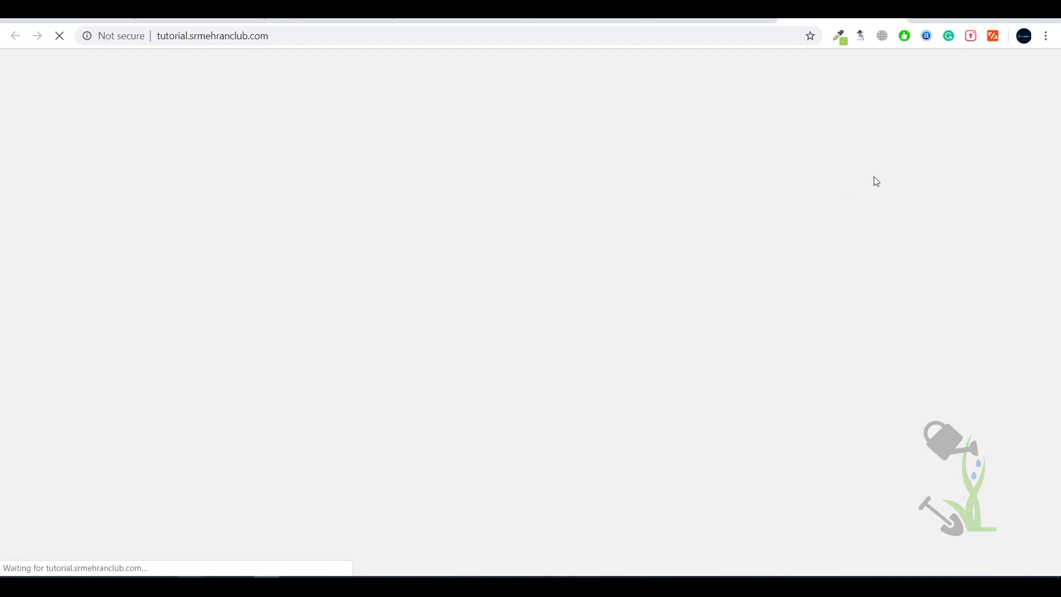
scroll(664, 267, "down", 20)
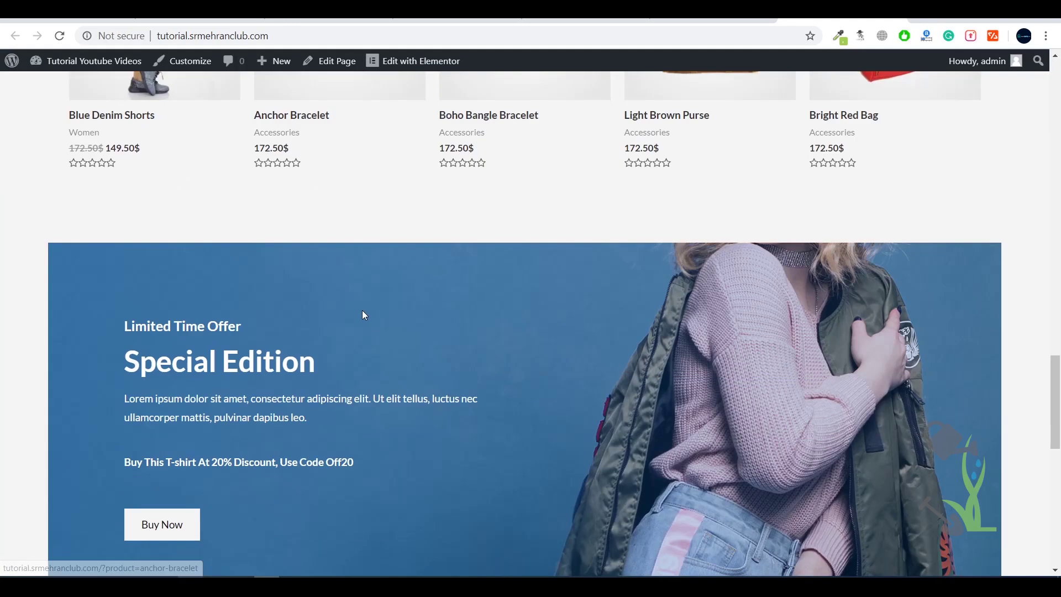
scroll(363, 313, "up", 6)
left_click(307, 360)
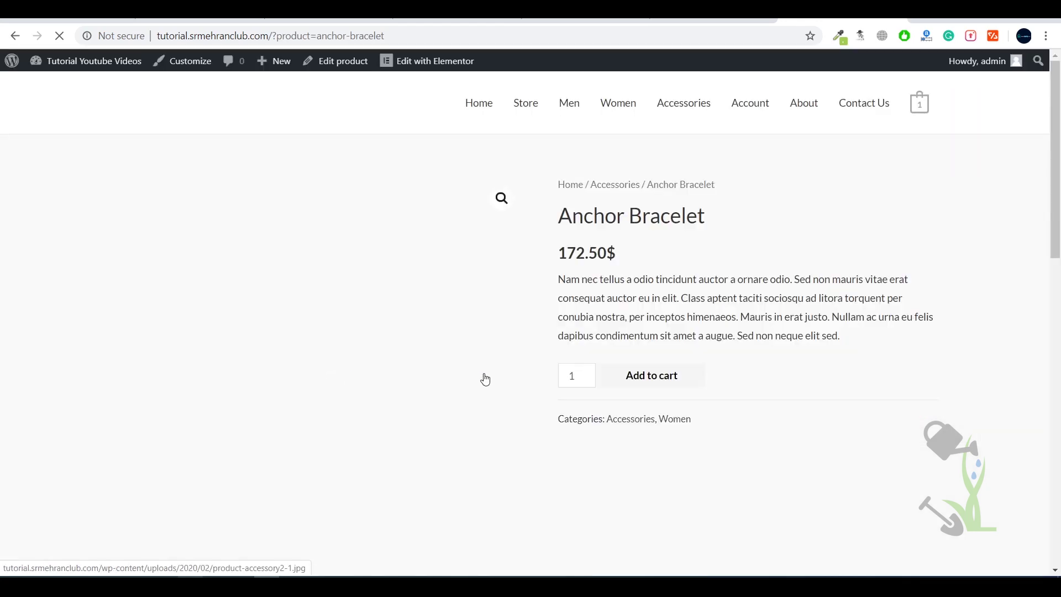
scroll(673, 294, "down", 1)
scroll(655, 296, "up", 1)
left_click(530, 105)
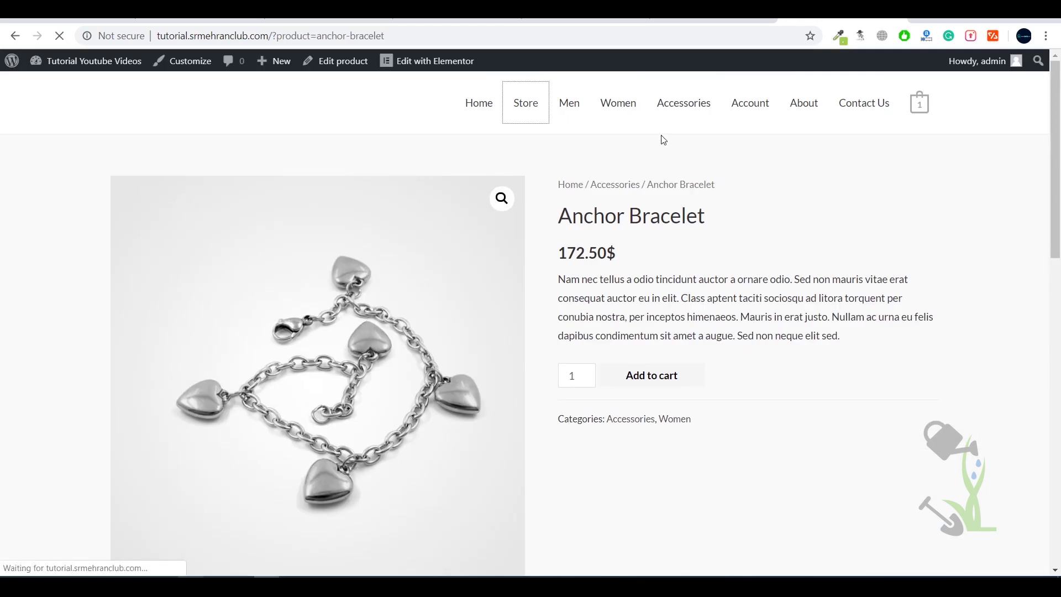
scroll(586, 233, "down", 4)
scroll(586, 232, "up", 4)
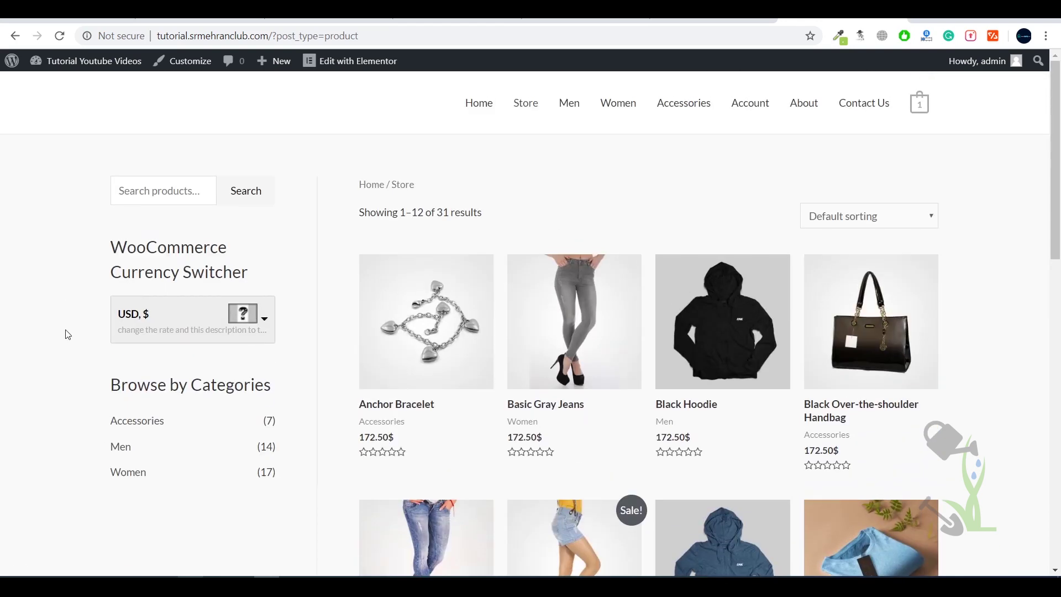
left_click_drag(105, 244, 287, 302)
scroll(521, 154, "down", 5)
scroll(521, 154, "up", 5)
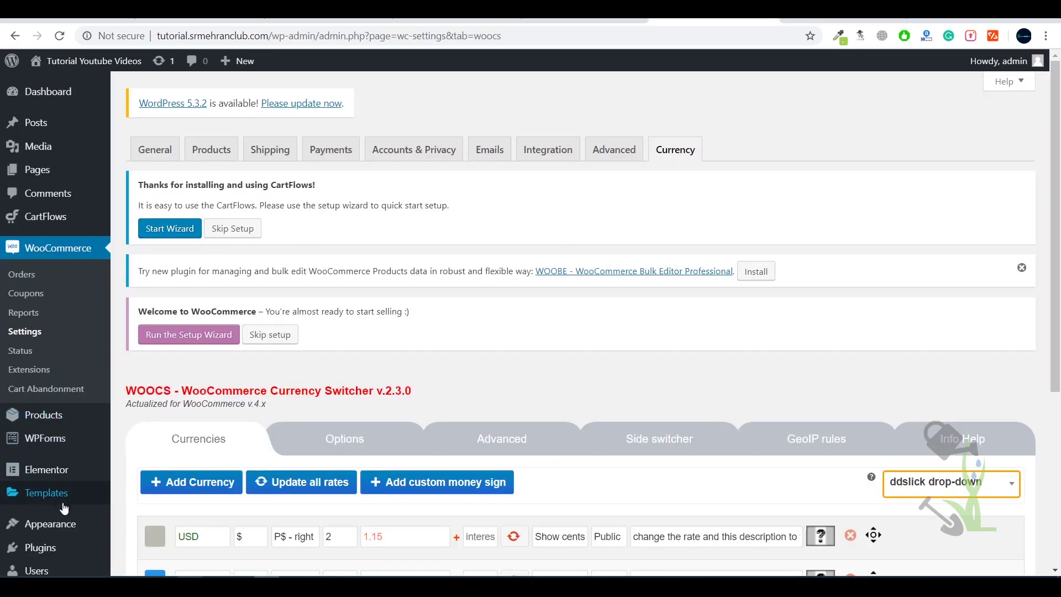
mouse_move(55, 523)
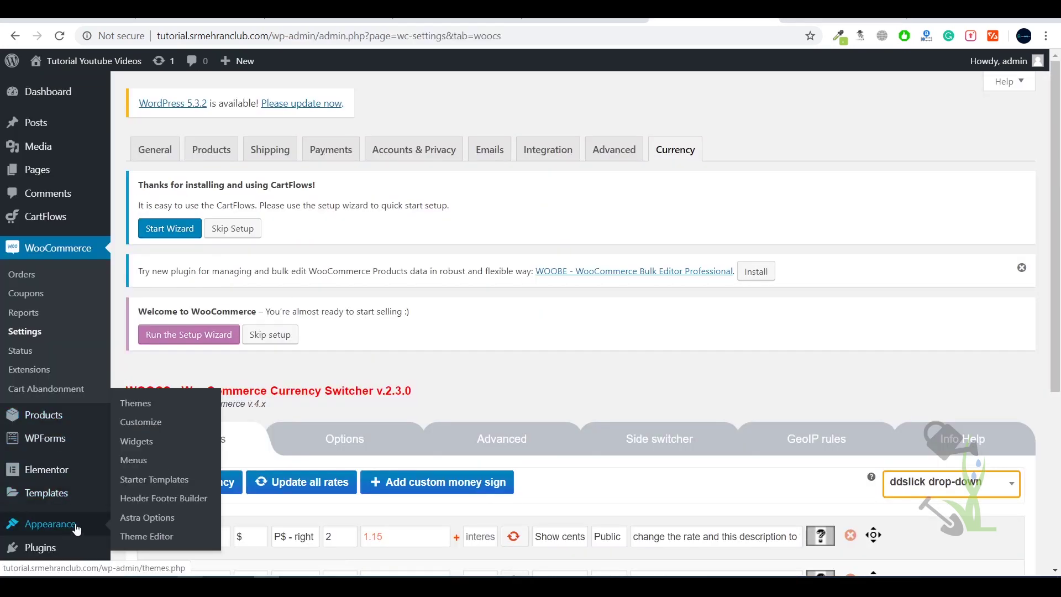
Put the Currency Switcher widget in the WooCommerce Sidebar and check the store's currency list.
left_click(136, 441)
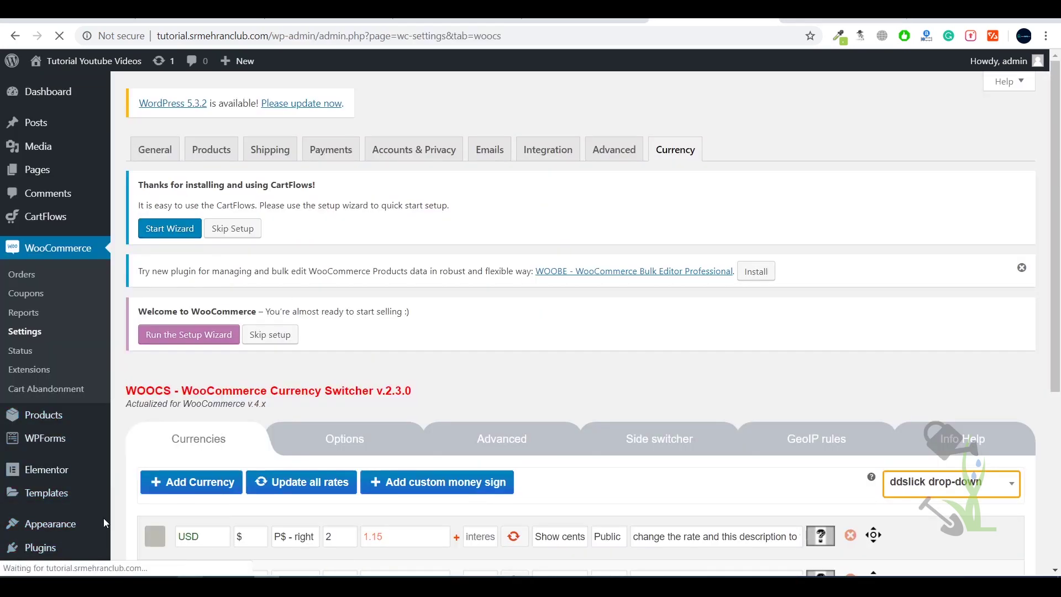
scroll(463, 382, "down", 10)
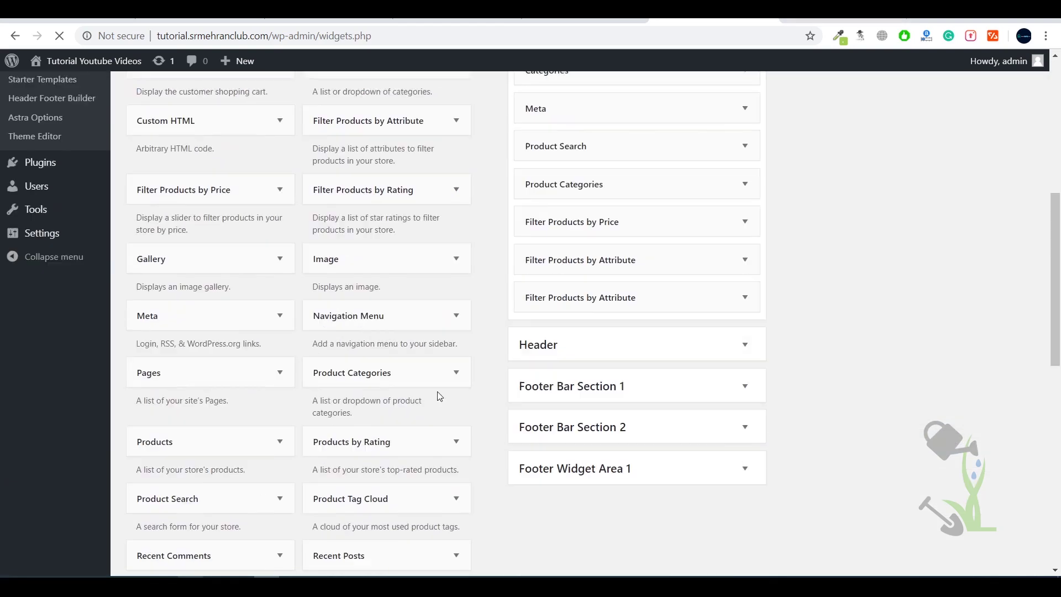
mouse_move(363, 400)
left_mouse_down()
mouse_move(396, 390)
mouse_move(372, 400)
left_mouse_up()
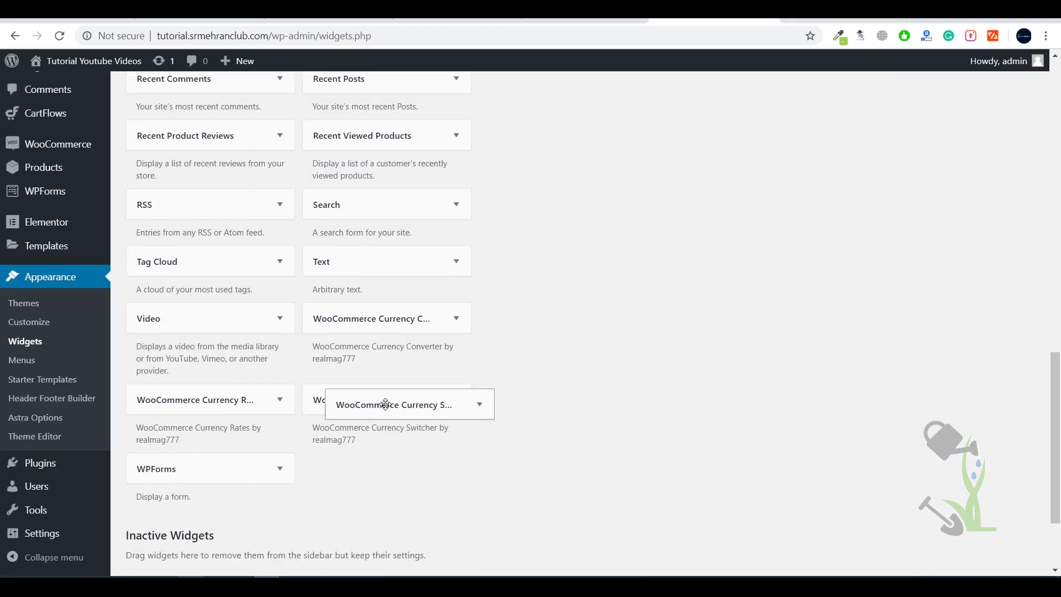
scroll(596, 380, "up", 15)
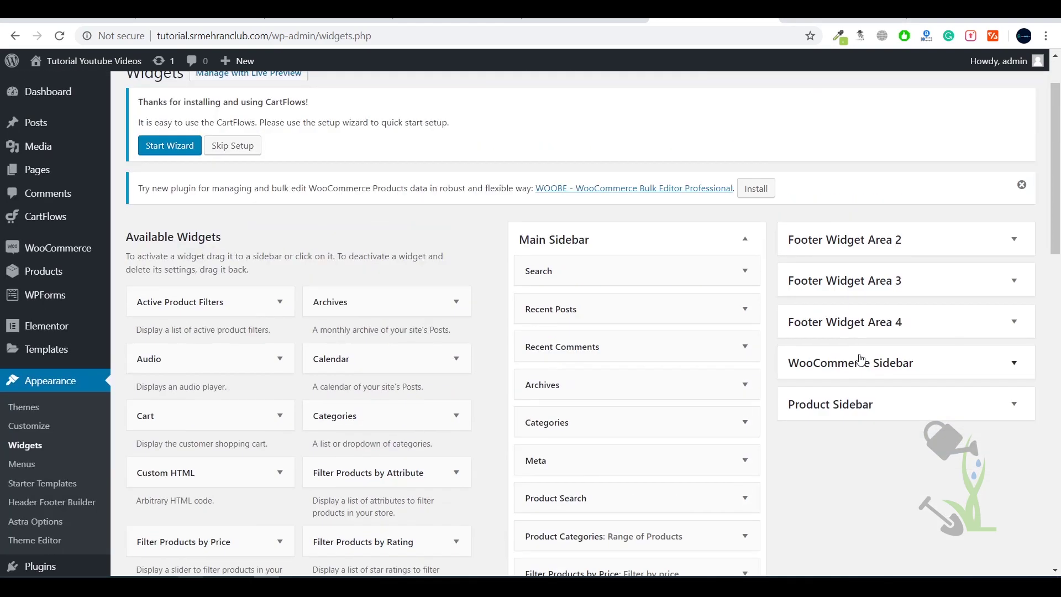
left_click(987, 363)
scroll(843, 381, "down", 1)
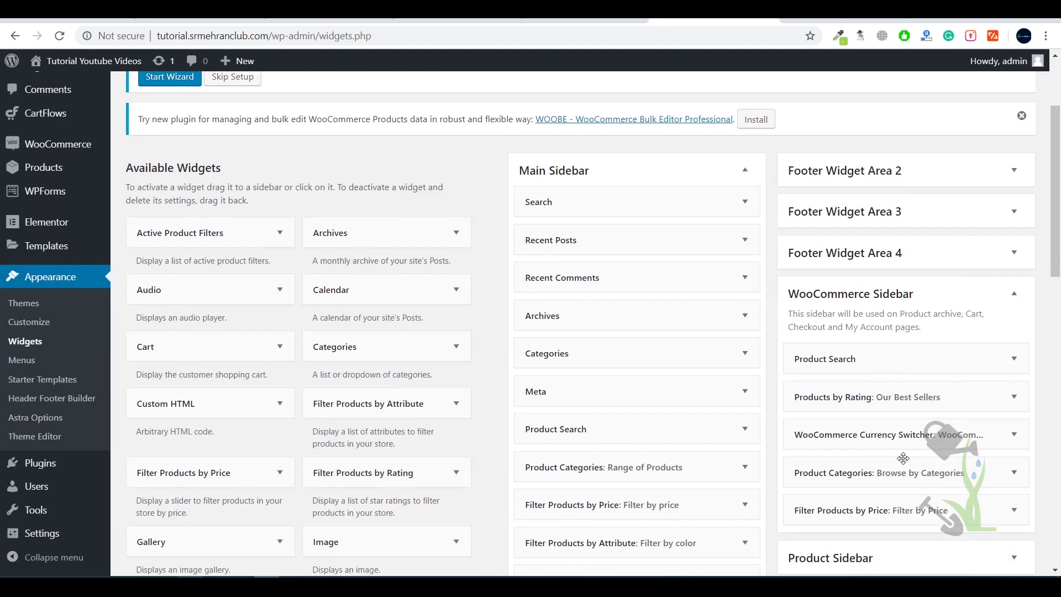
left_click(1014, 437)
left_click(1013, 433)
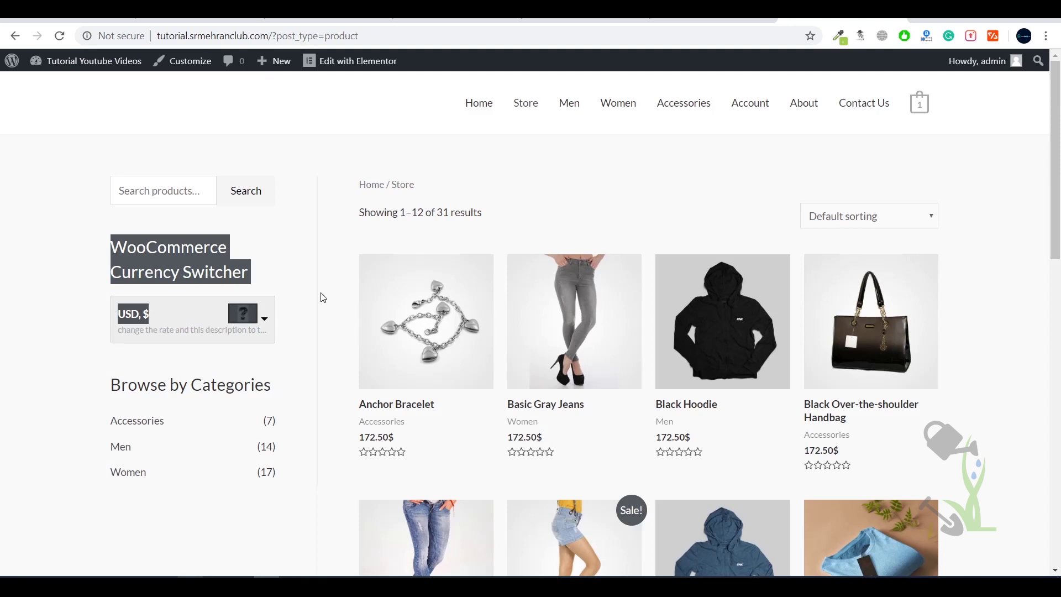
left_click(324, 298)
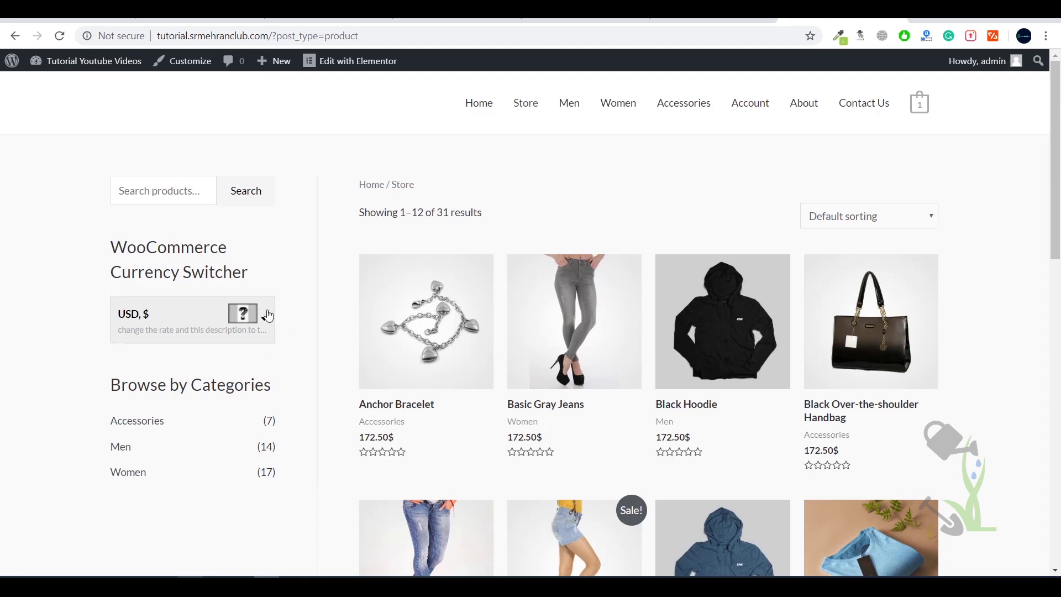
left_click(265, 318)
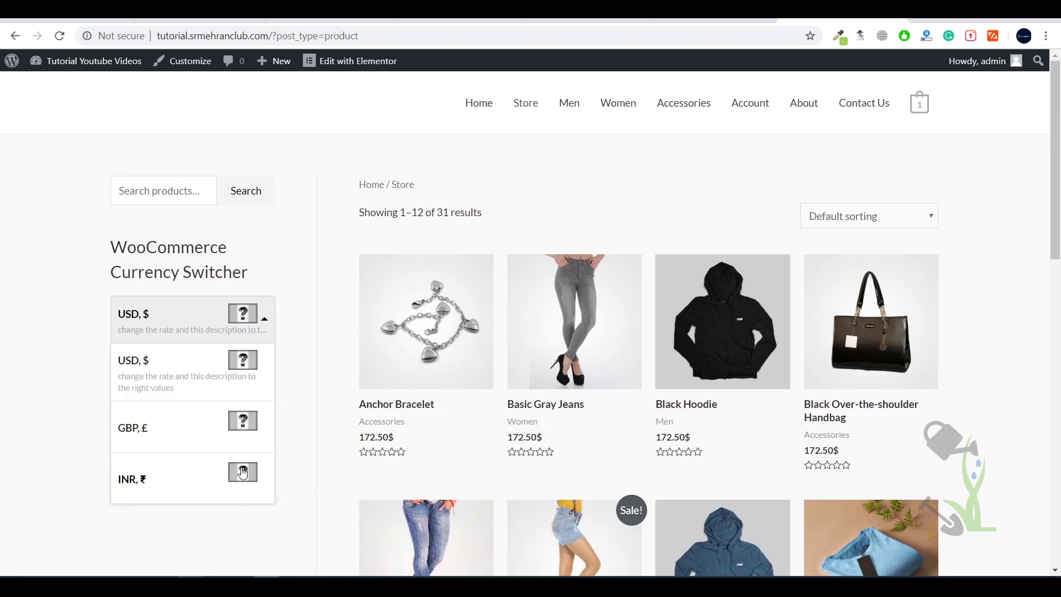
Close the store's currency list and reopen WooCommerce > Settings > Currency in admin.
left_click(268, 323)
key("ctrl+Tab")
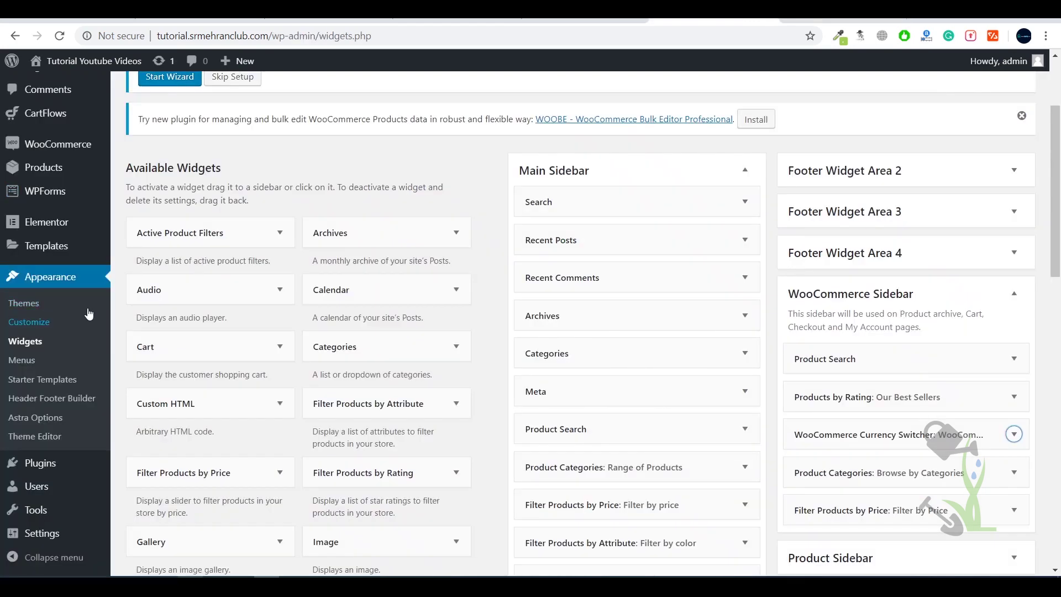
scroll(83, 221, "up", 3)
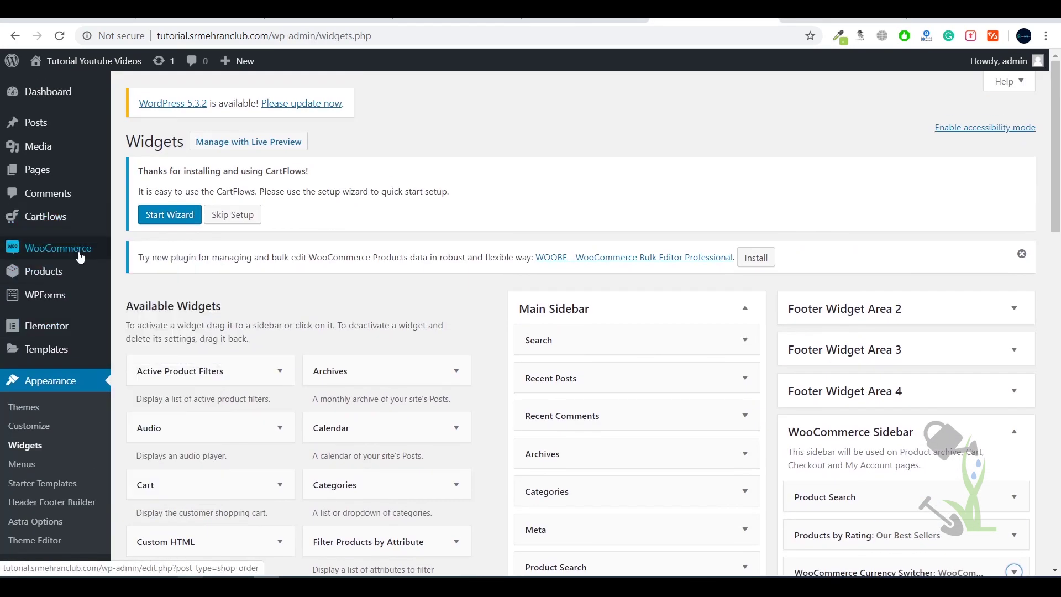
mouse_move(83, 248)
left_click(96, 251)
left_click(133, 305)
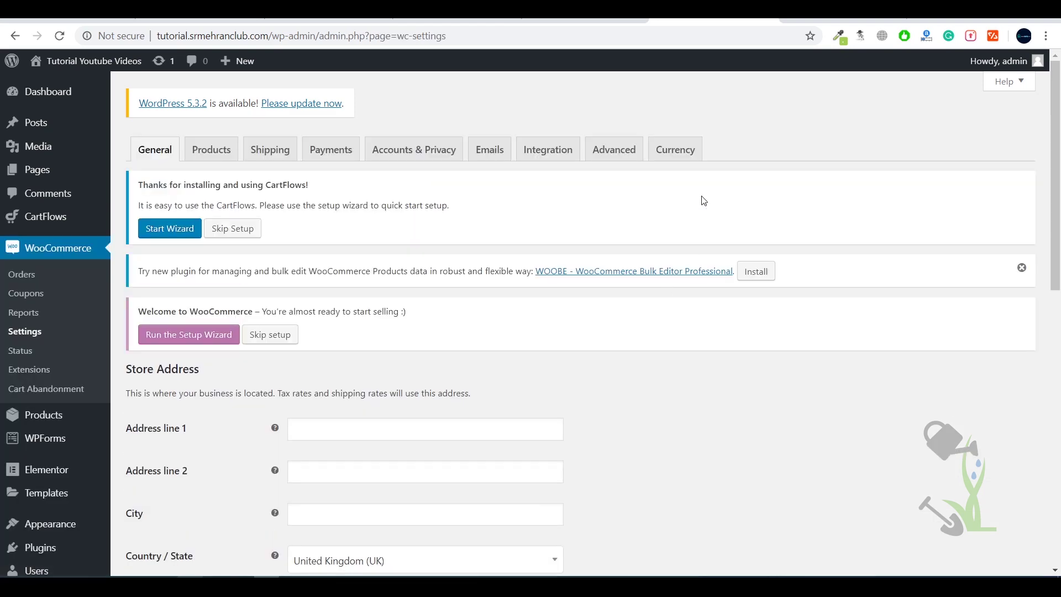
left_click(698, 153)
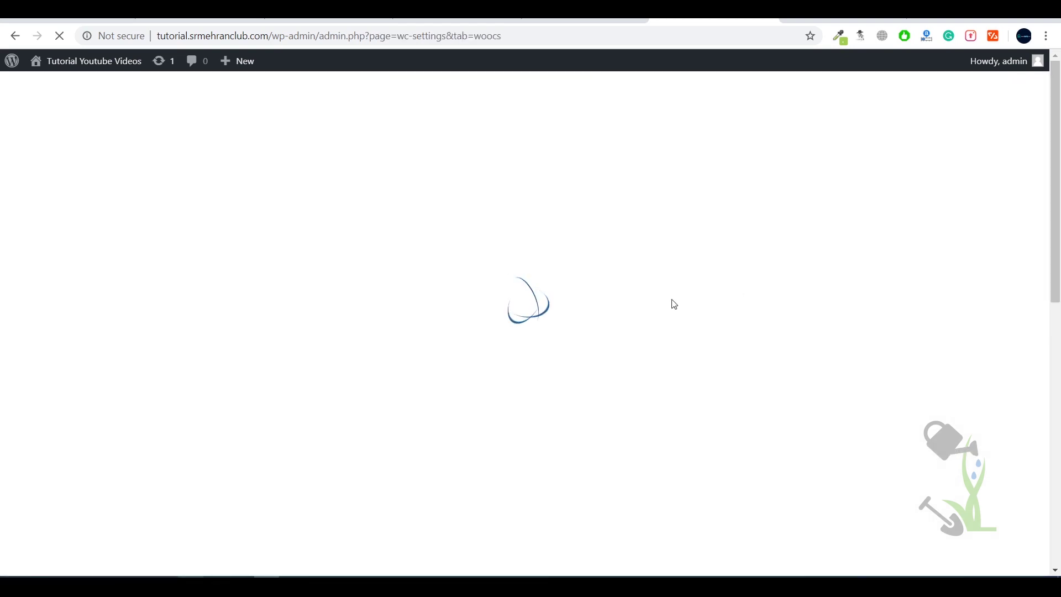
scroll(244, 418, "down", 5)
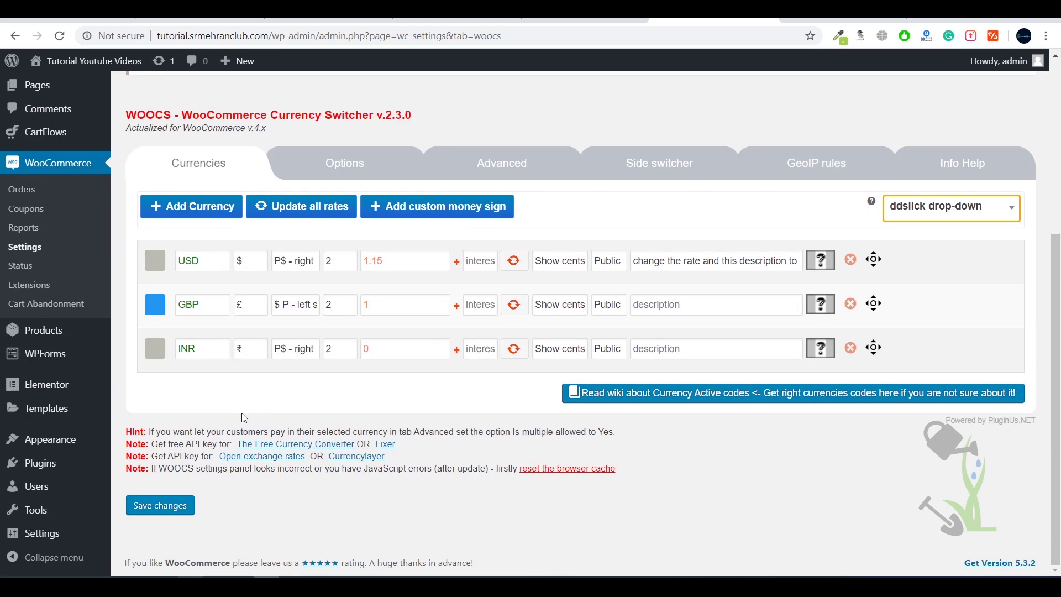
Assign the c34 Indian flag image from the Media Library to the INR row.
left_click(822, 351)
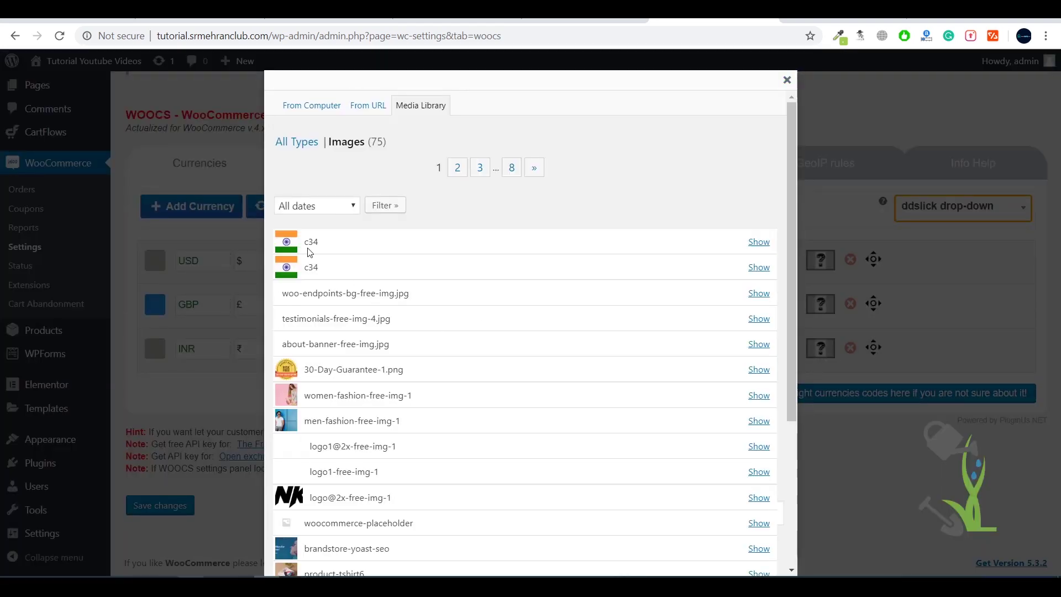
left_click(758, 241)
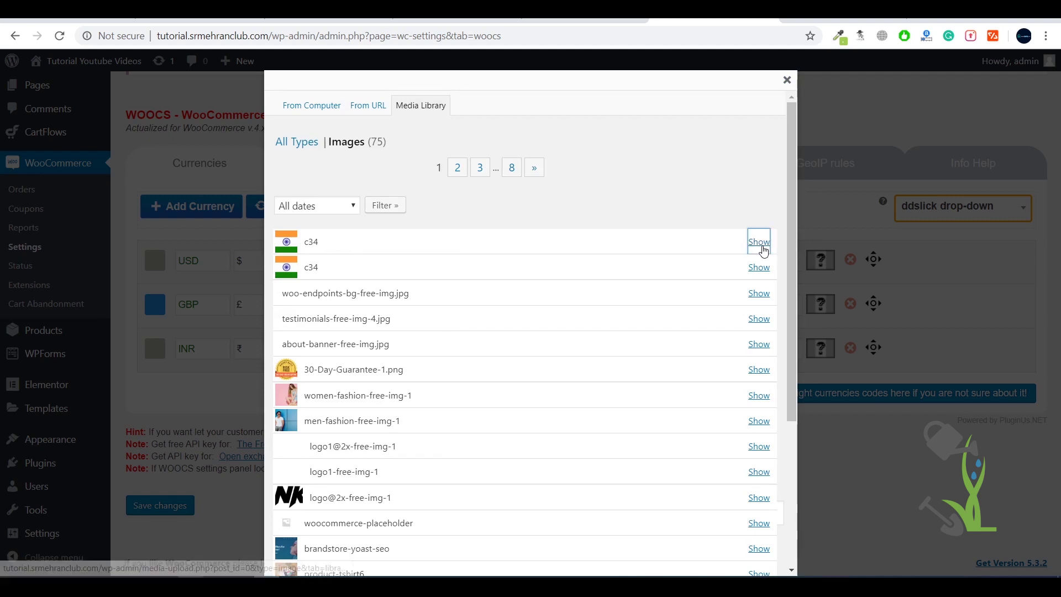
scroll(408, 301, "down", 6)
scroll(440, 291, "up", 2)
scroll(440, 291, "up", 2)
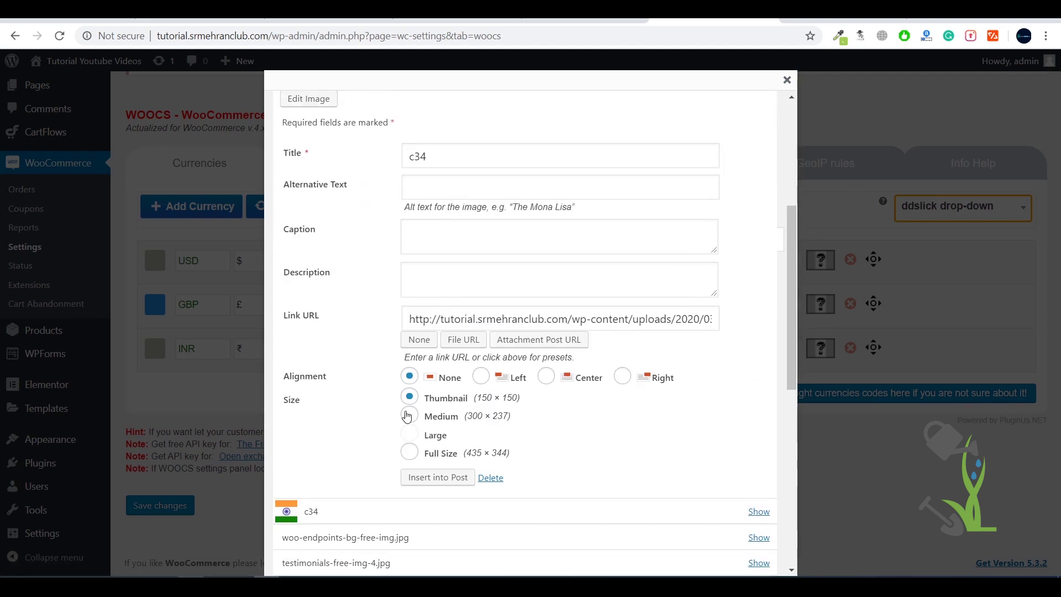
left_click(450, 480)
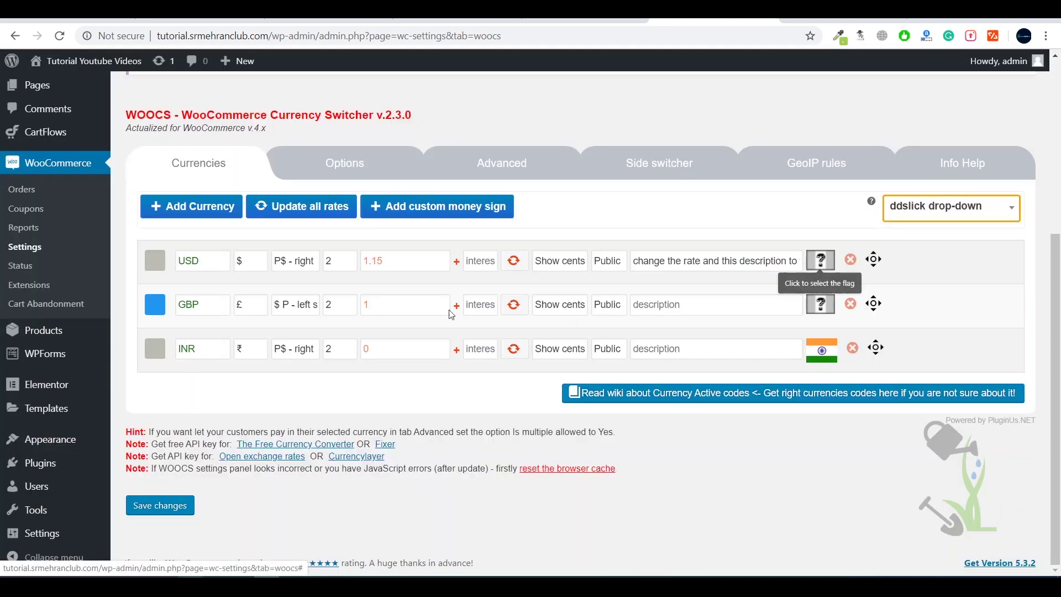
Upload c3.png from the Desktop as the USD flag and save the currency settings.
left_click(822, 260)
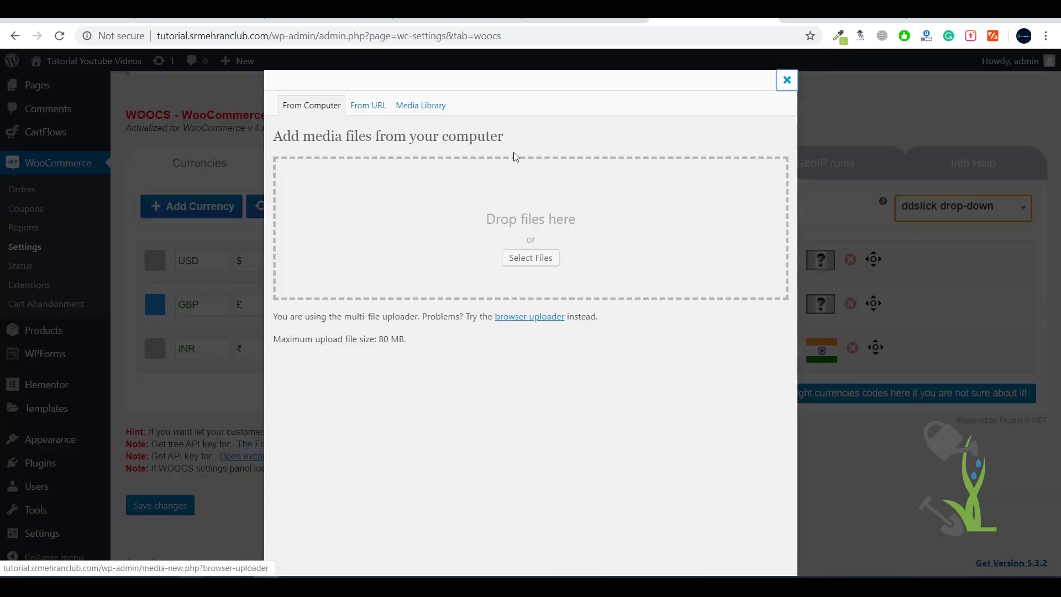
left_click(517, 257)
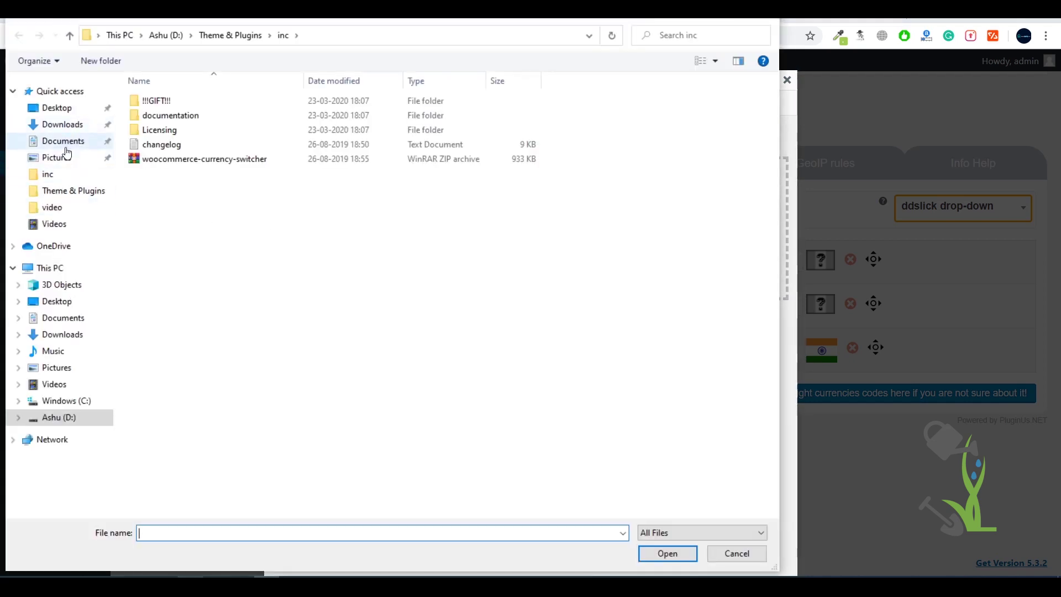
left_click(57, 302)
double_click(660, 420)
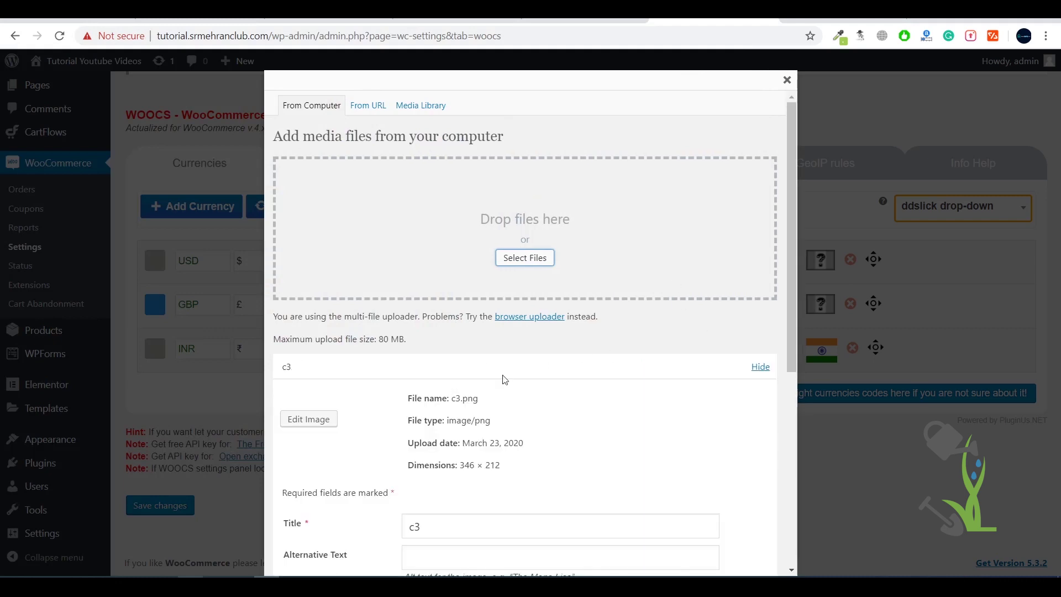
scroll(552, 372, "down", 6)
scroll(441, 478, "down", 1)
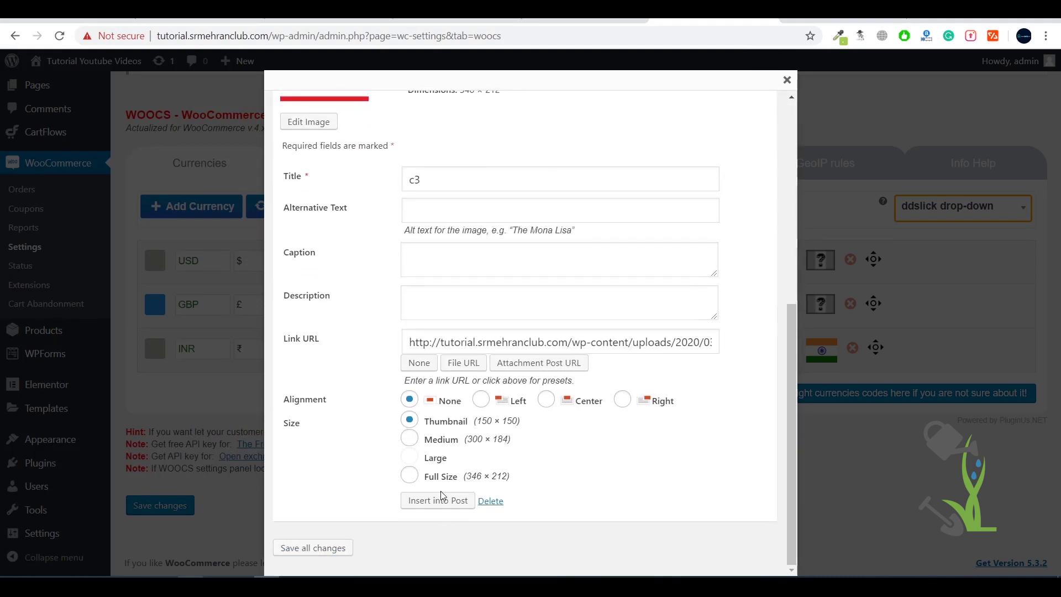
left_click(467, 503)
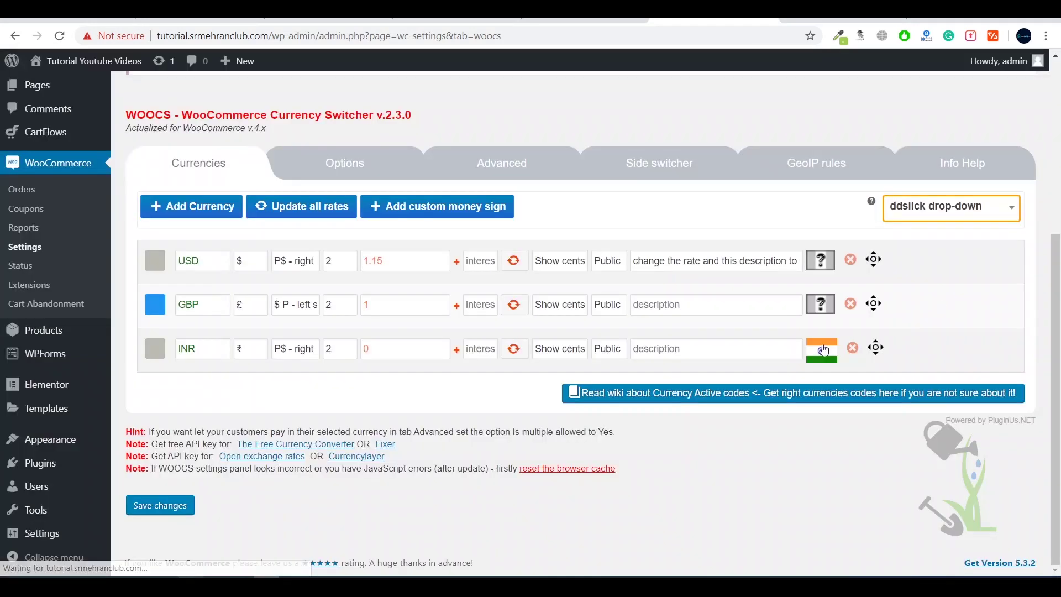
mouse_move(66, 488)
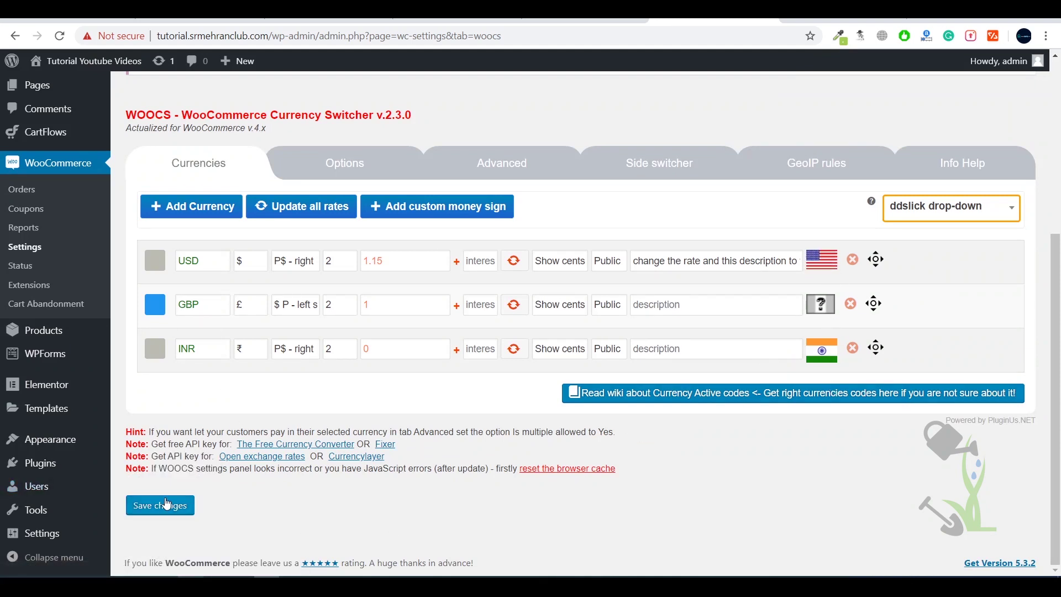
left_click(167, 505)
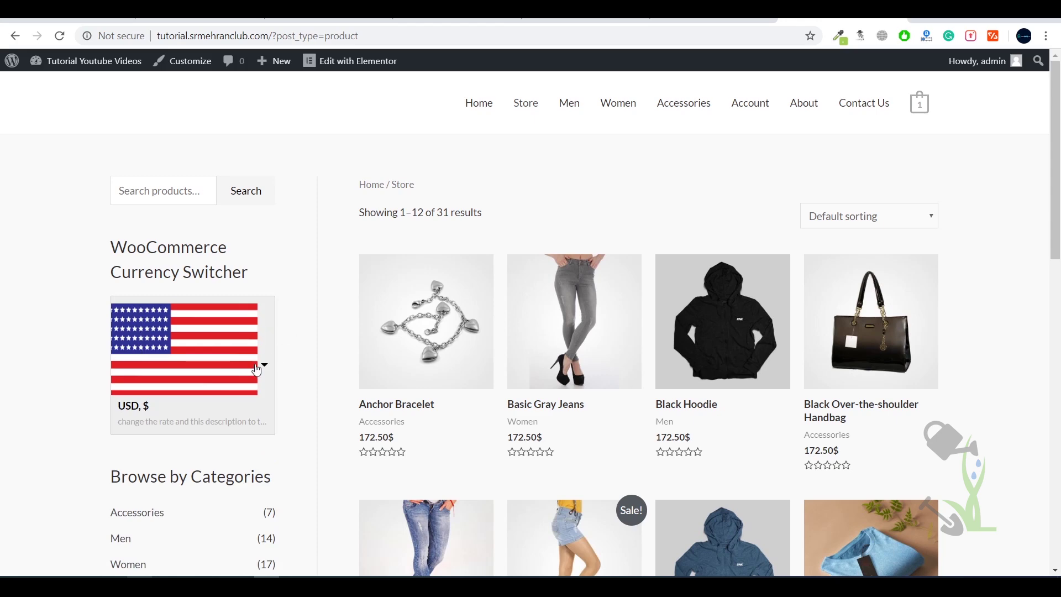
Switch the store prices to INR with the sidebar currency switcher, then back to USD.
left_click(257, 371)
scroll(253, 439, "down", 3)
left_click(179, 479)
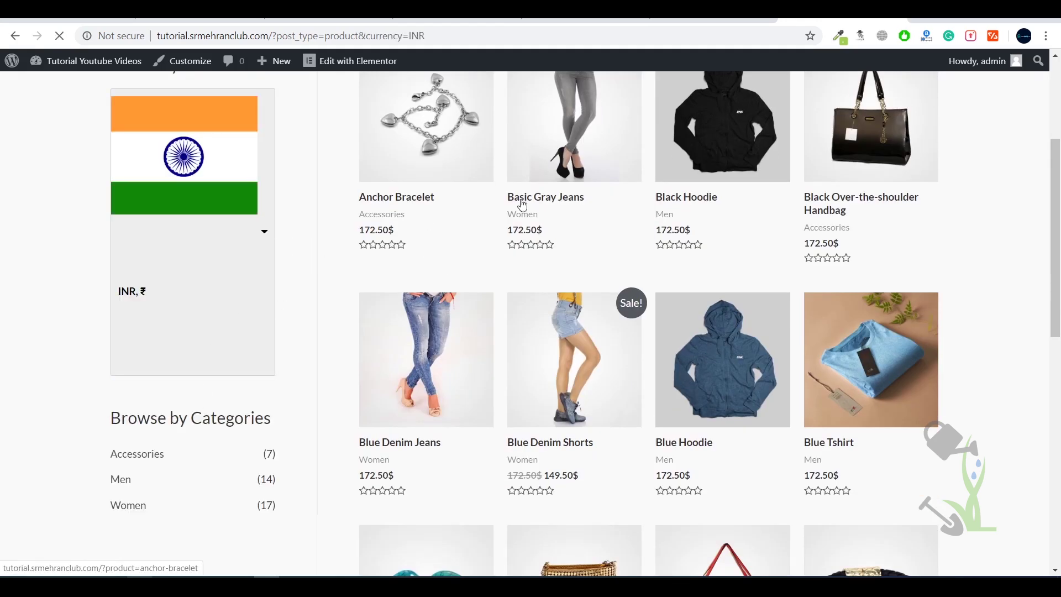
scroll(397, 285, "down", 3)
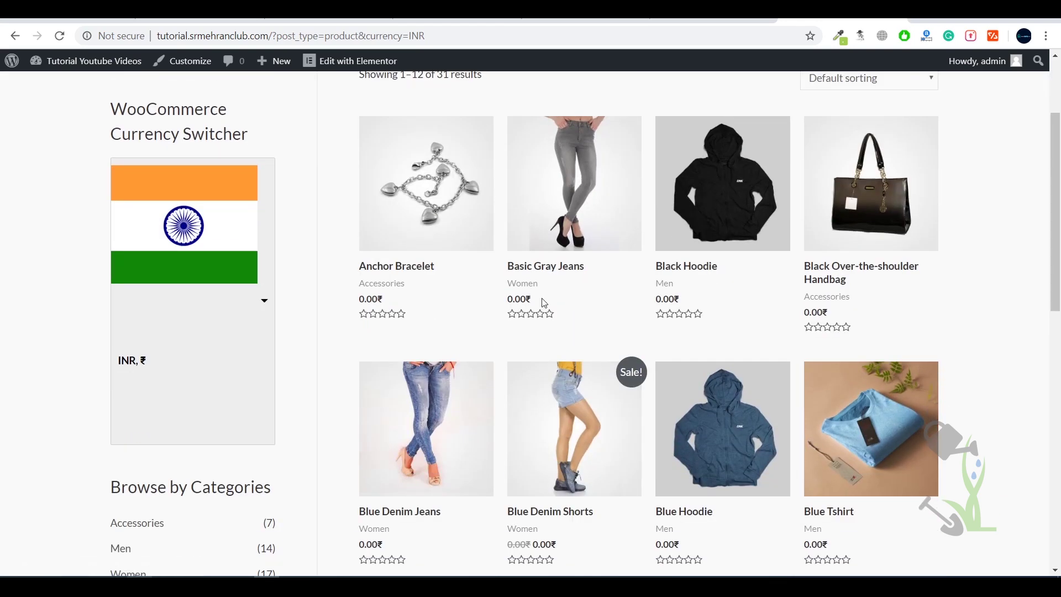
scroll(522, 311, "down", 4)
left_click(263, 238)
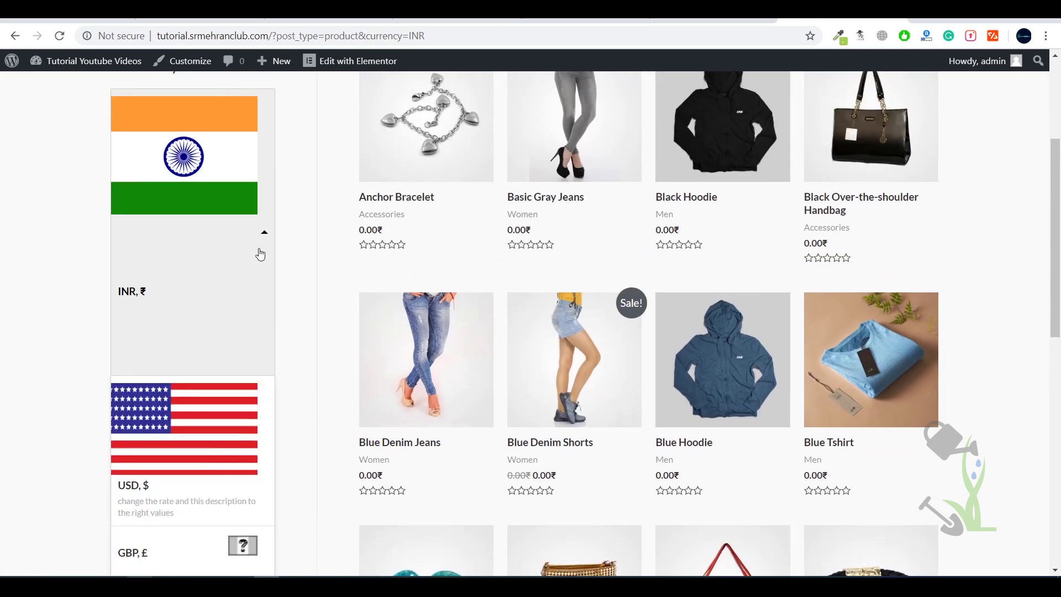
left_click(147, 502)
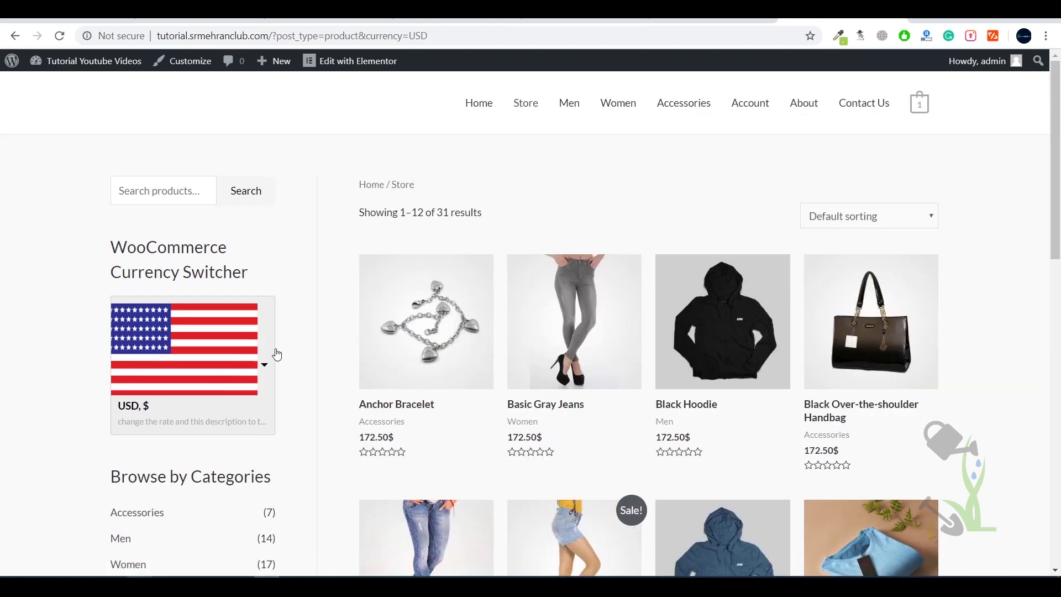
Keep USD selected, then switch the store currency to GBP so products show £150.00.
left_click(268, 373)
scroll(177, 547, "down", 2)
scroll(177, 547, "down", 2)
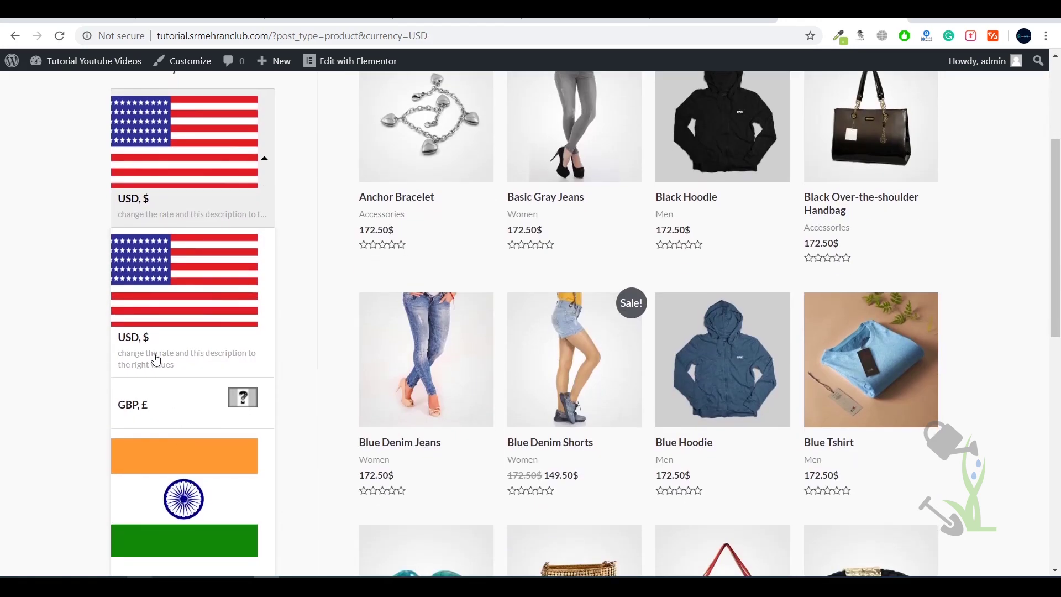
left_click(156, 360)
left_click(246, 168)
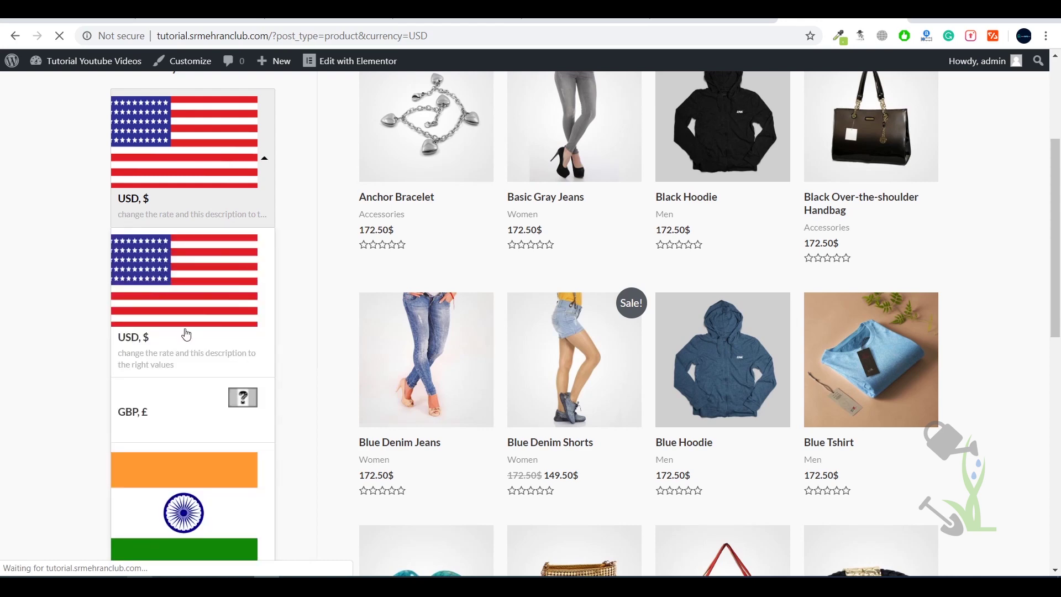
left_click(139, 414)
scroll(256, 293, "up", 3)
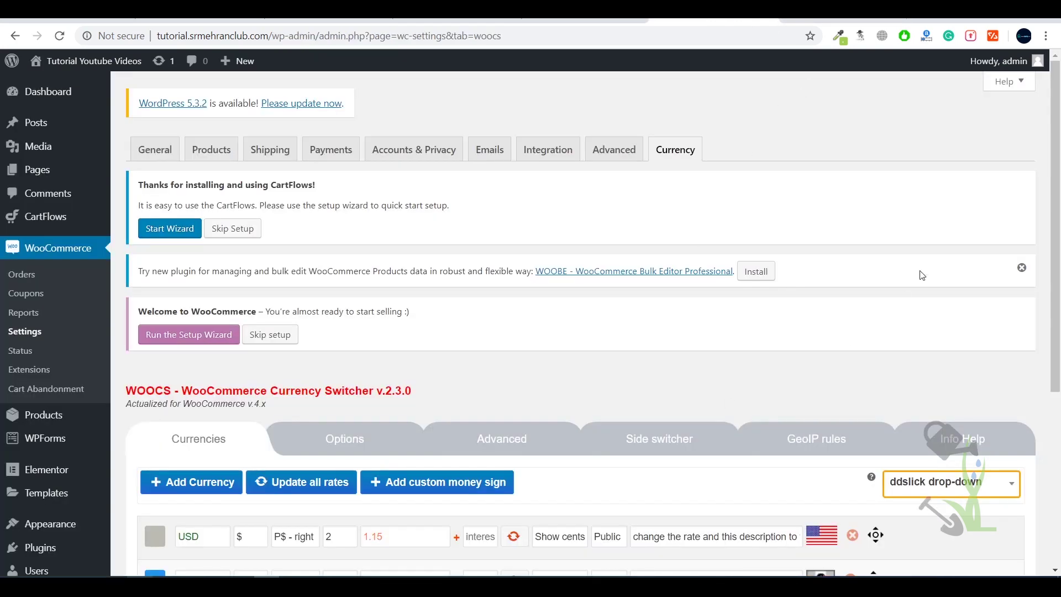
scroll(921, 275, "down", 5)
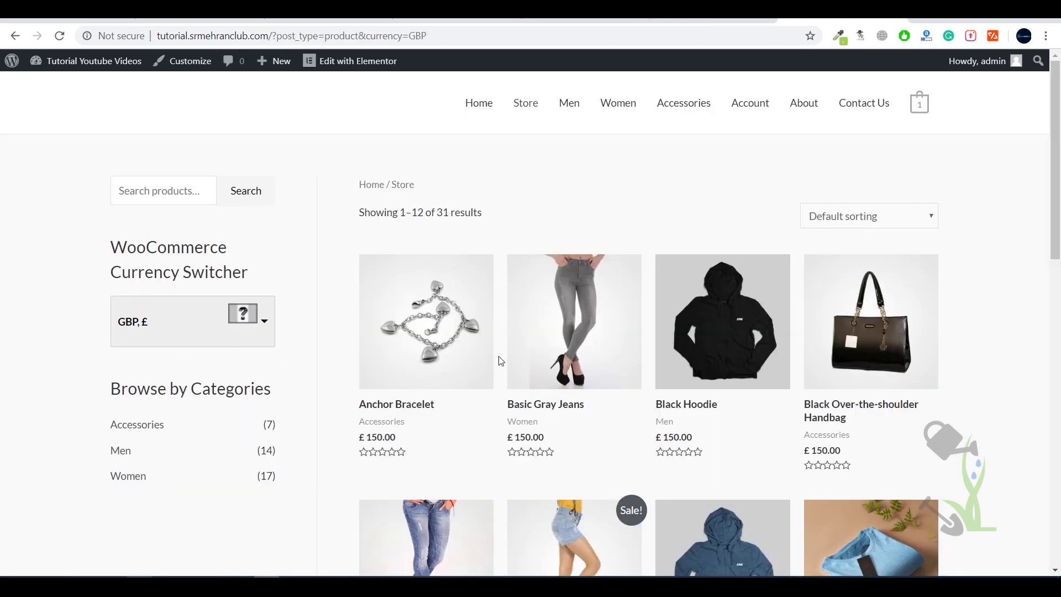
Set the sidebar currency switcher back to USD, with products at 172.50$ and the sale item at 149.50$.
scroll(508, 356, "down", 5)
scroll(658, 320, "up", 2)
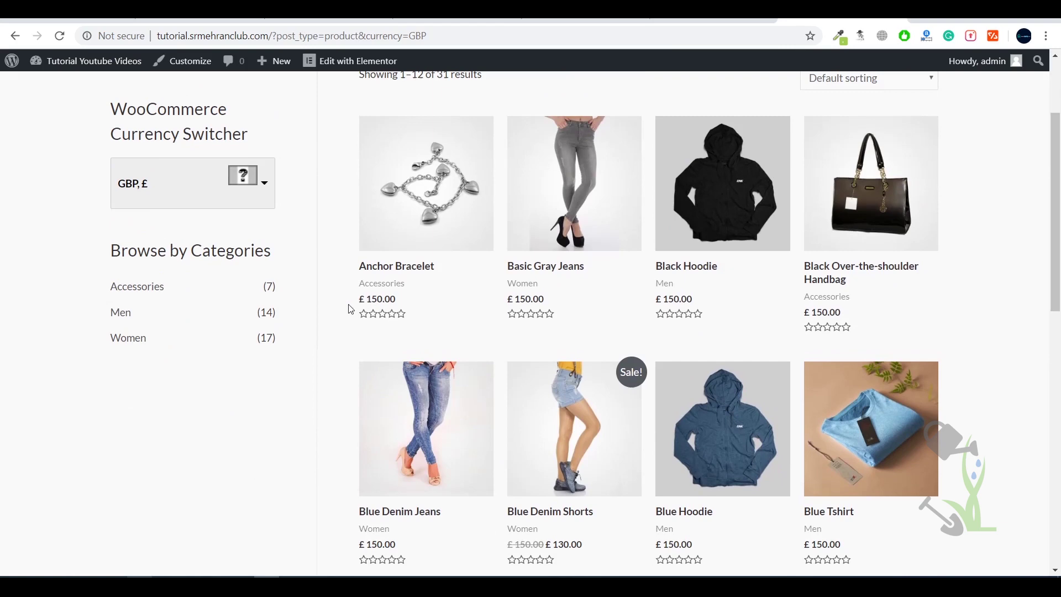
left_click(262, 178)
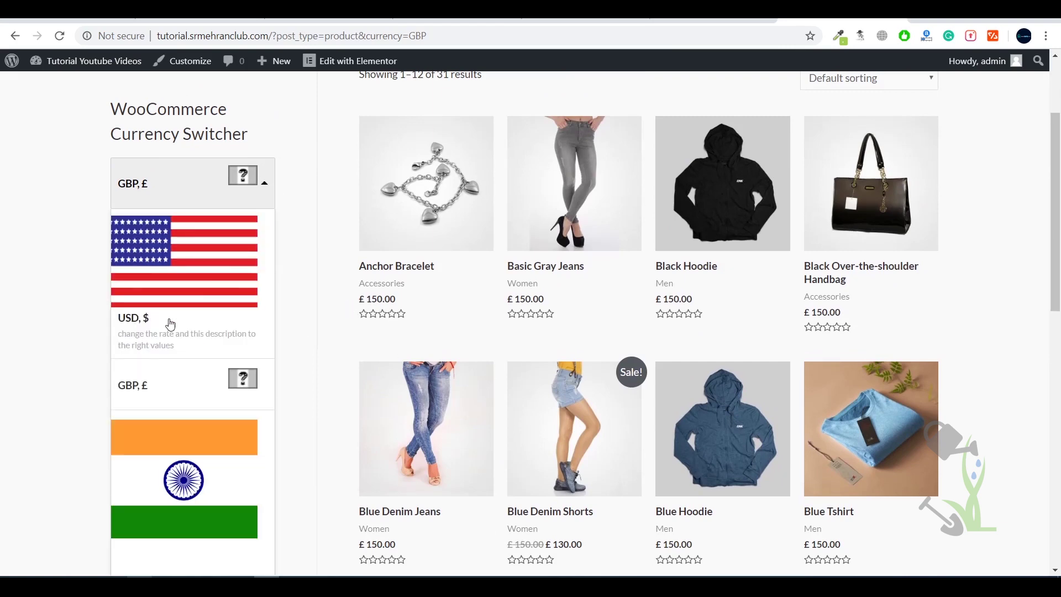
left_click(132, 320)
scroll(409, 315, "down", 4)
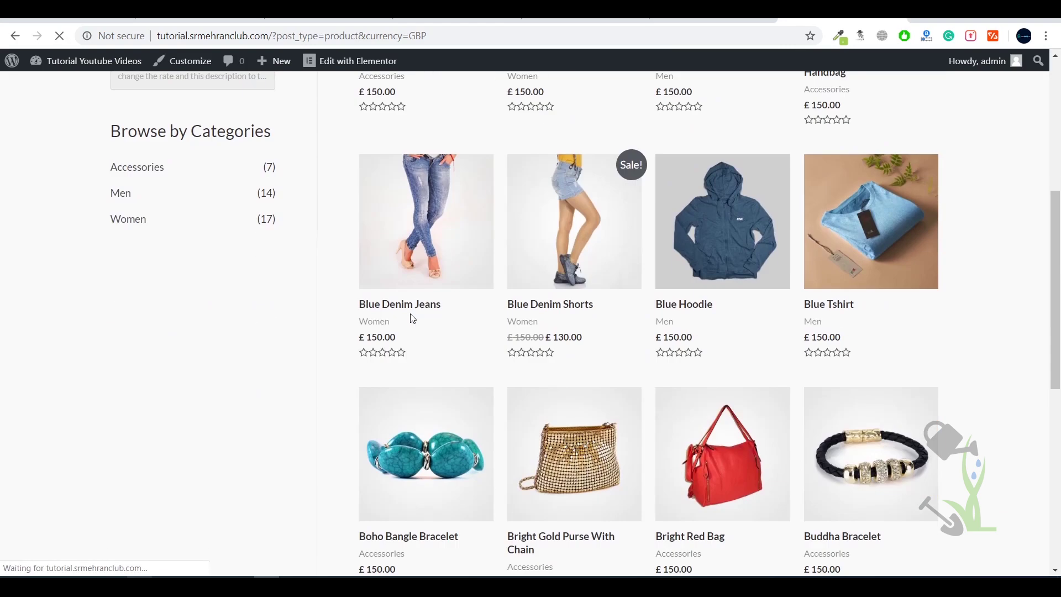
scroll(412, 312, "up", 2)
scroll(420, 345, "down", 6)
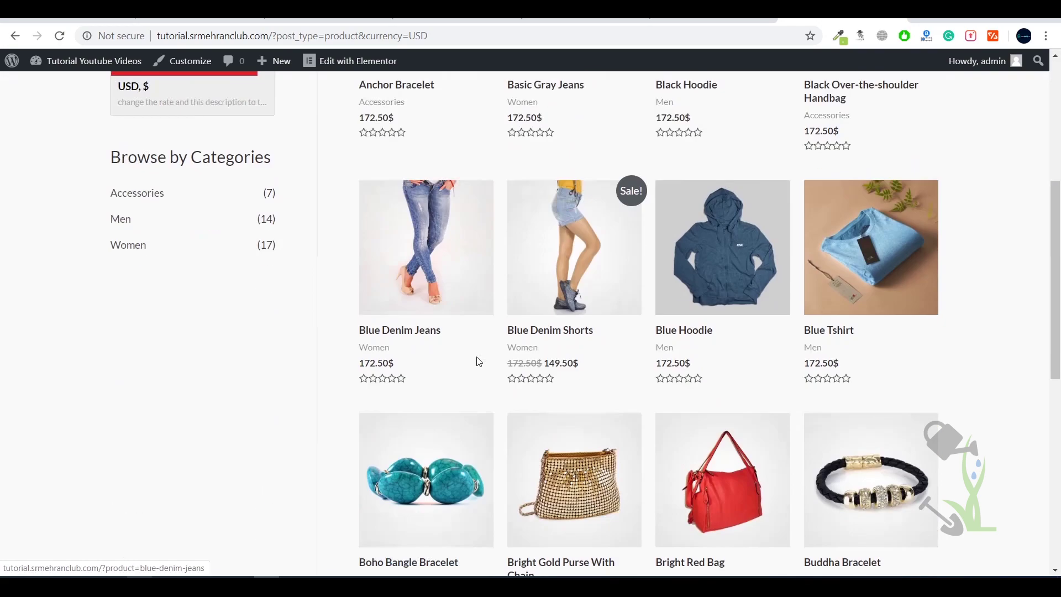
scroll(482, 305, "up", 4)
Review the USD product prices and return to the top of the store.
scroll(483, 303, "down", 8)
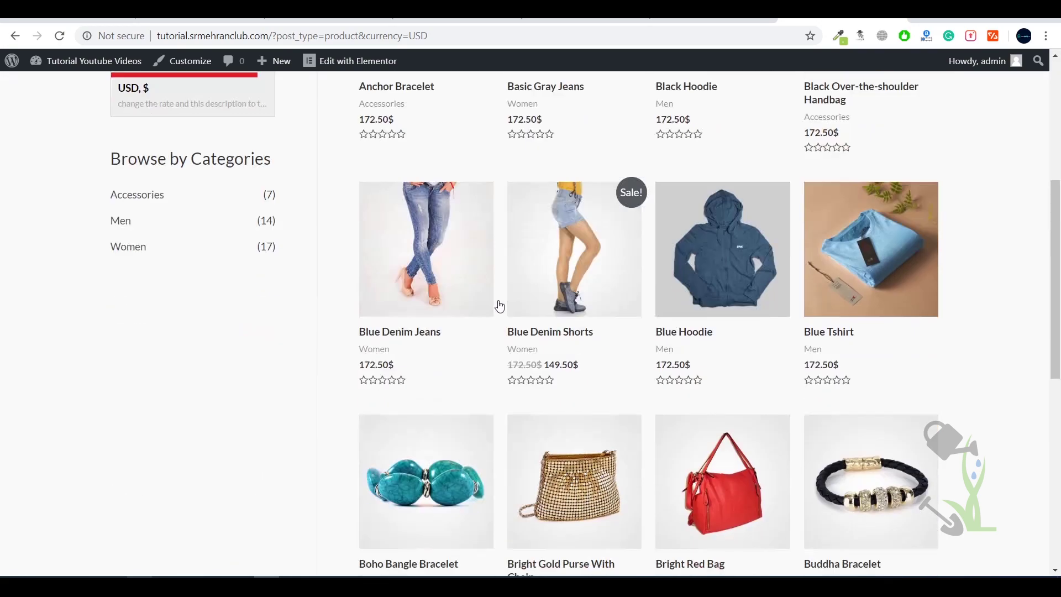
scroll(943, 417, "up", 7)
scroll(951, 389, "down", 10)
scroll(952, 383, "up", 10)
scroll(994, 379, "down", 5)
scroll(998, 375, "down", 5)
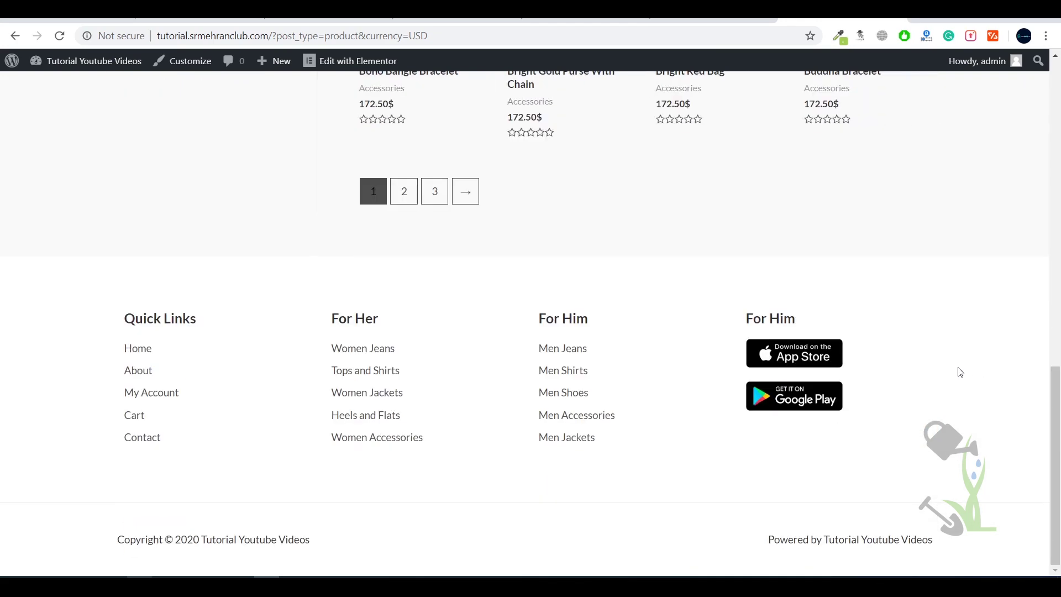
scroll(957, 353, "up", 5)
scroll(977, 353, "down", 5)
left_click(137, 349)
scroll(370, 427, "down", 10)
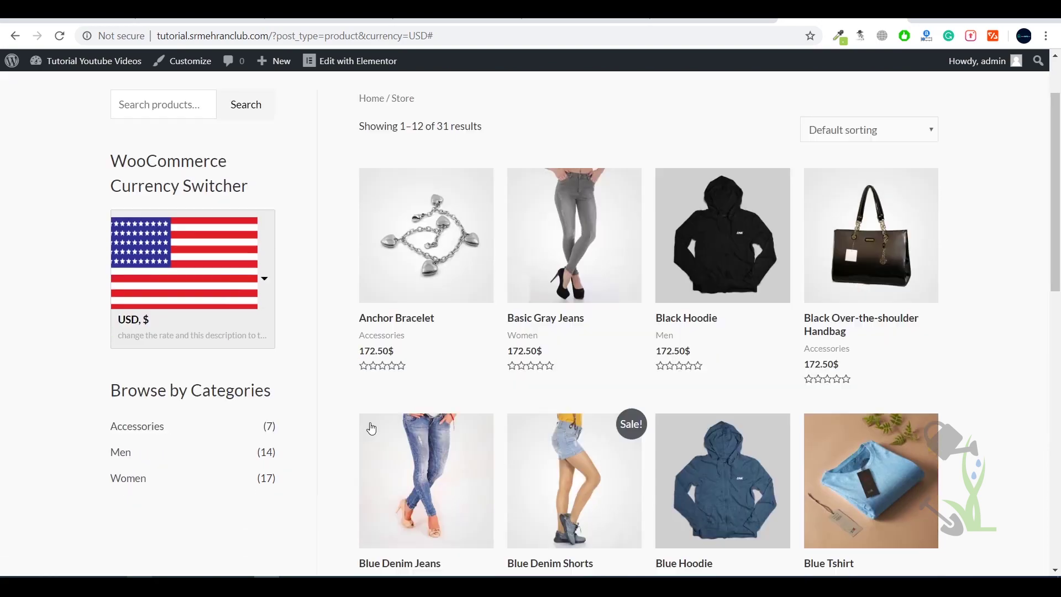
scroll(594, 258, "up", 10)
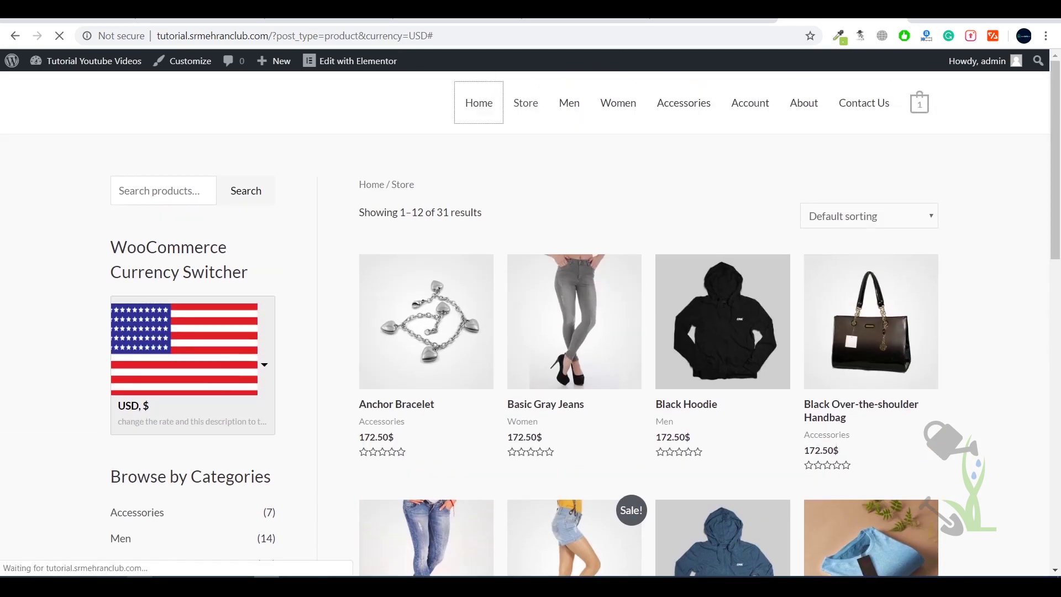